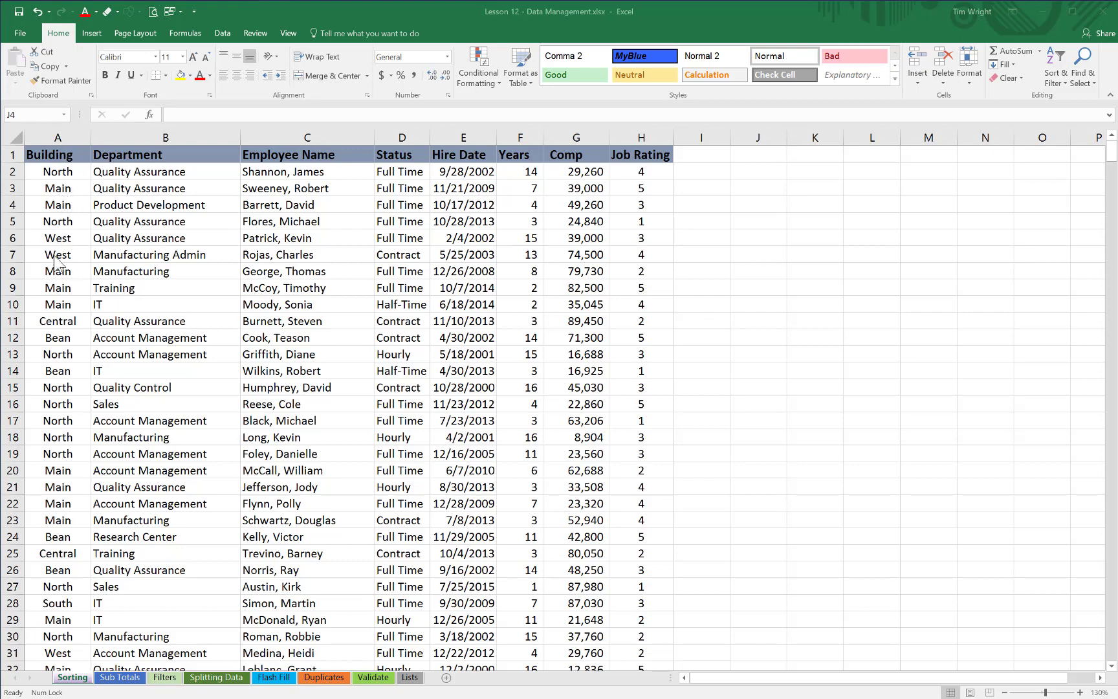
Examine the Building and Employee Name columns, the full records in rows 4 and 5, and the whole Sorting sheet
{"action": "left_click", "coordinate": [64, 204]}
{"action": "left_click", "coordinate": [65, 204]}
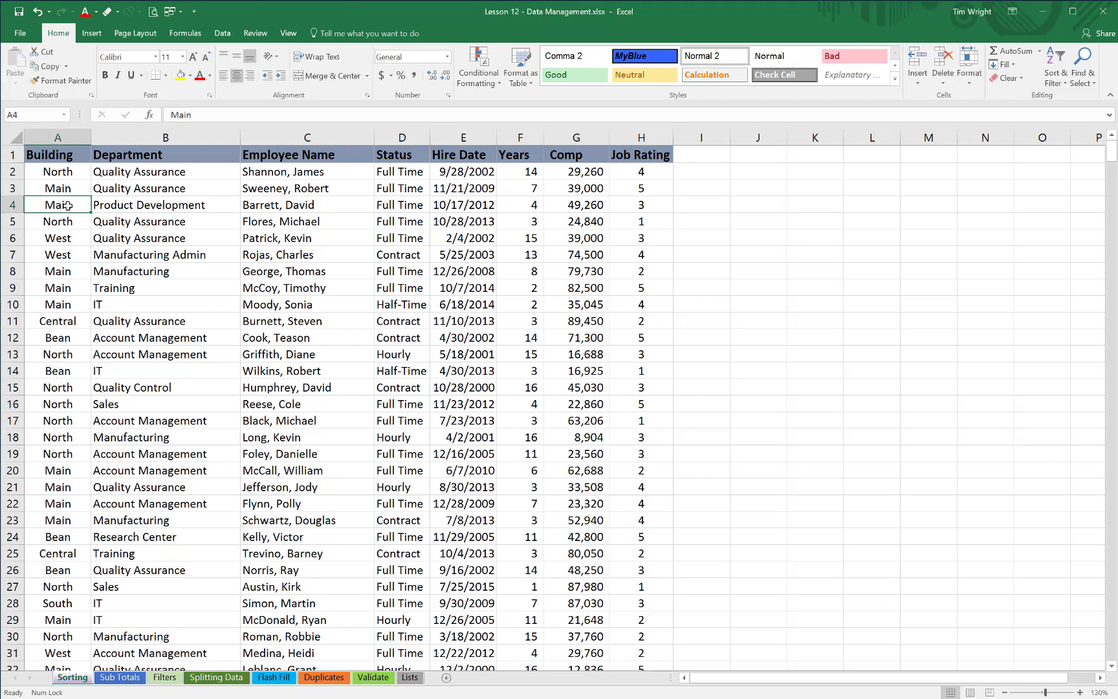
{"action": "left_click_drag", "start_coordinate": [73, 171], "coordinate": [83, 570]}
{"action": "left_click_drag", "start_coordinate": [62, 409], "coordinate": [628, 203]}
{"action": "left_click", "coordinate": [71, 204]}
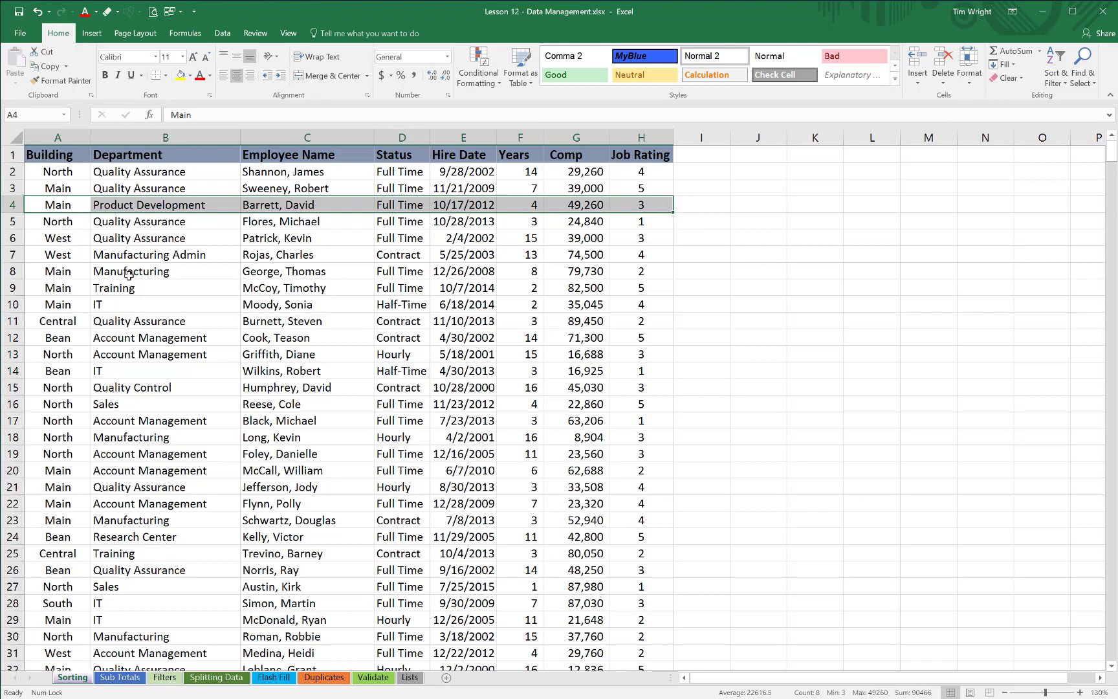
{"action": "left_click", "coordinate": [85, 234]}
{"action": "left_click_drag", "start_coordinate": [49, 169], "coordinate": [62, 555]}
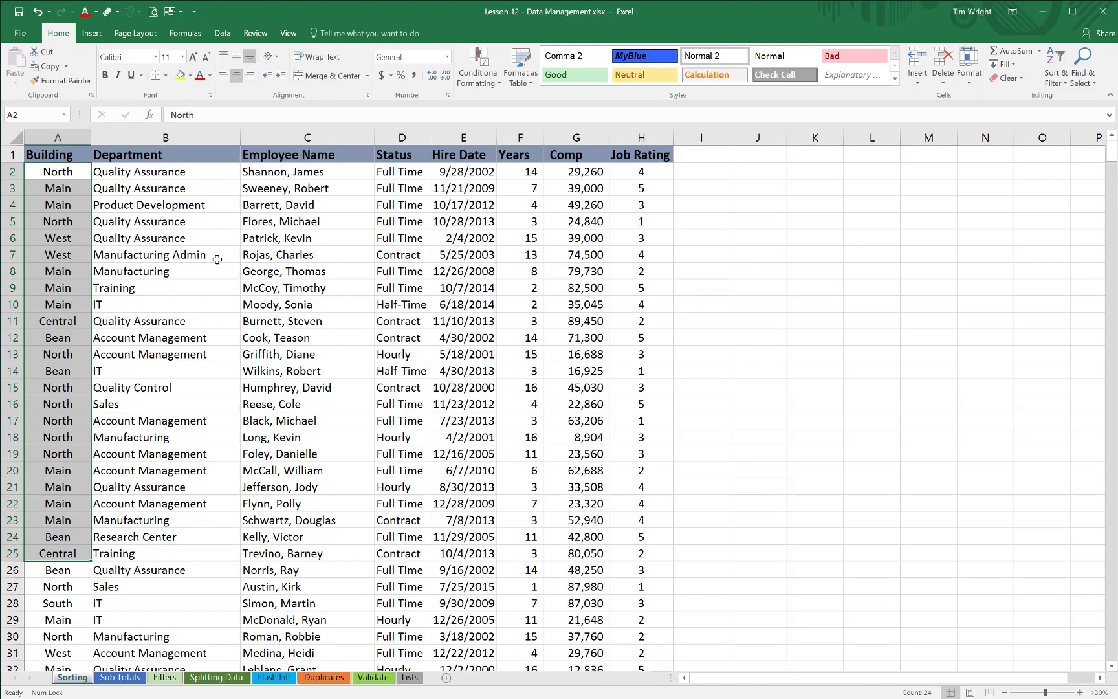
{"action": "left_click", "coordinate": [60, 224]}
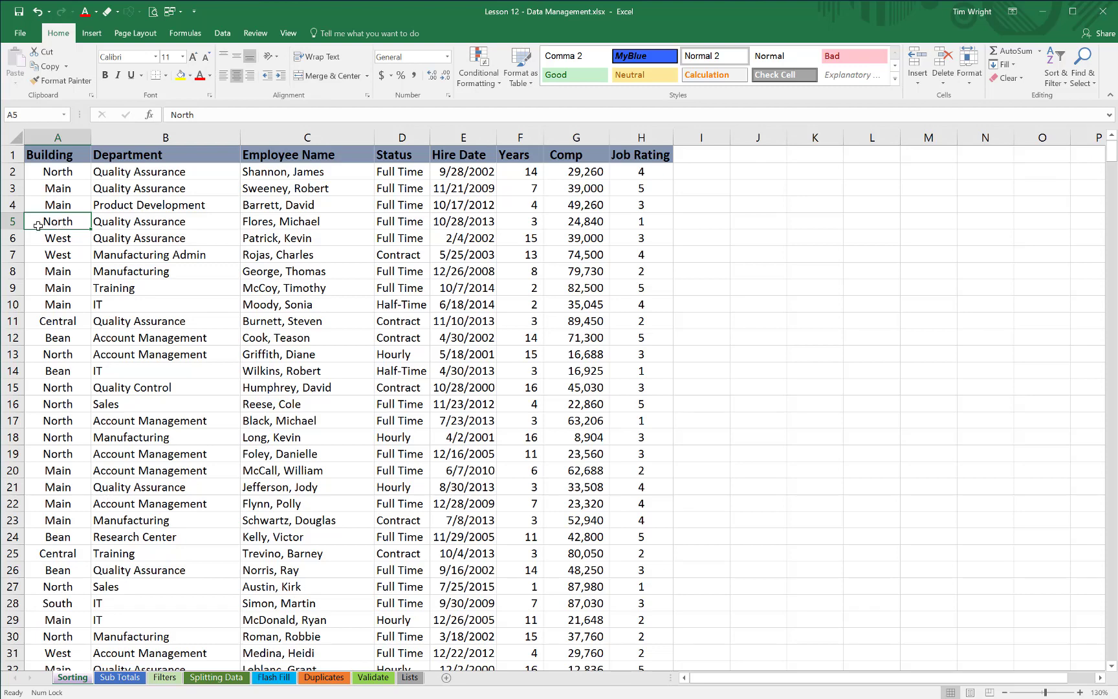
{"action": "left_click", "coordinate": [272, 224]}
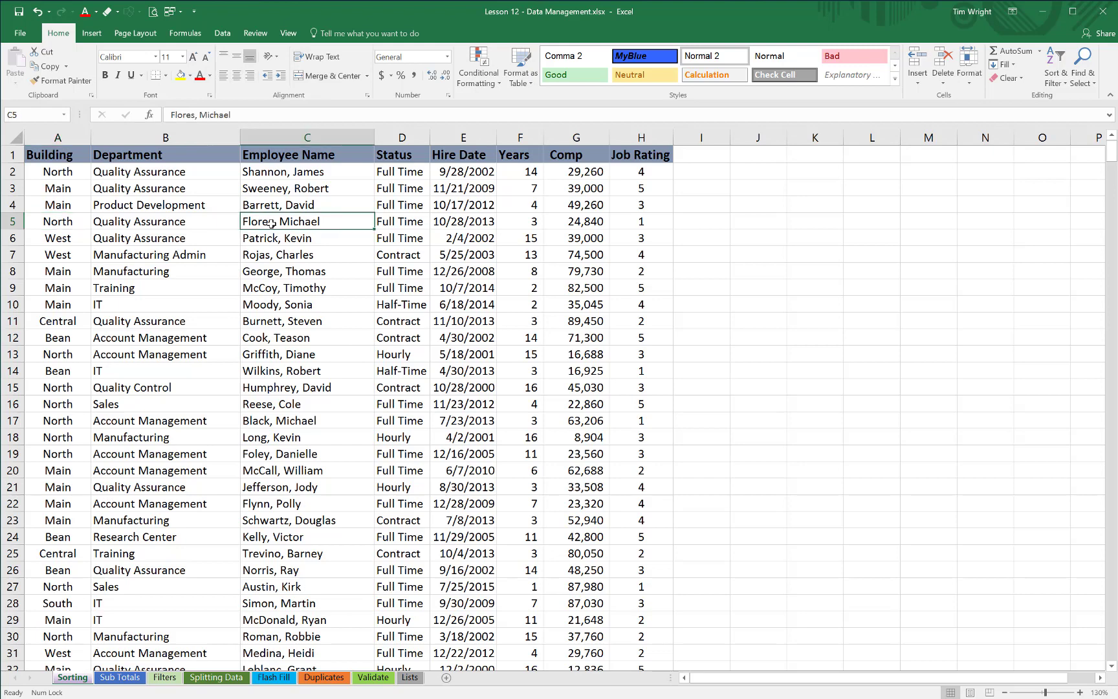
{"action": "left_click", "coordinate": [64, 226]}
{"action": "left_click_drag", "start_coordinate": [111, 223], "coordinate": [638, 221]}
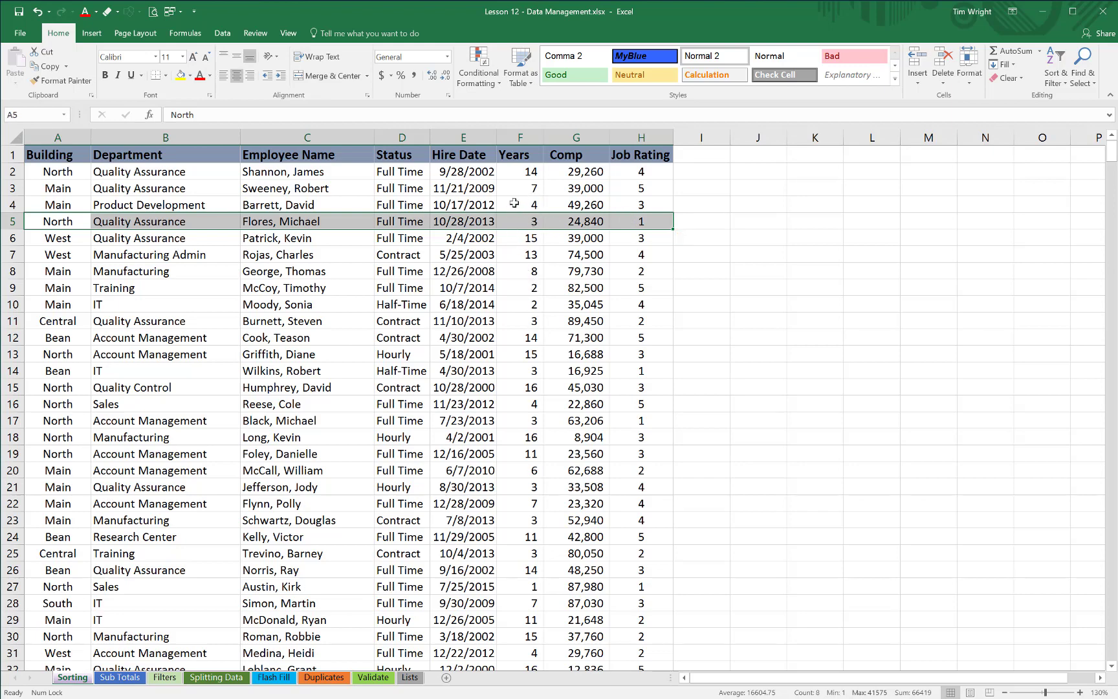
{"action": "left_click", "coordinate": [287, 219]}
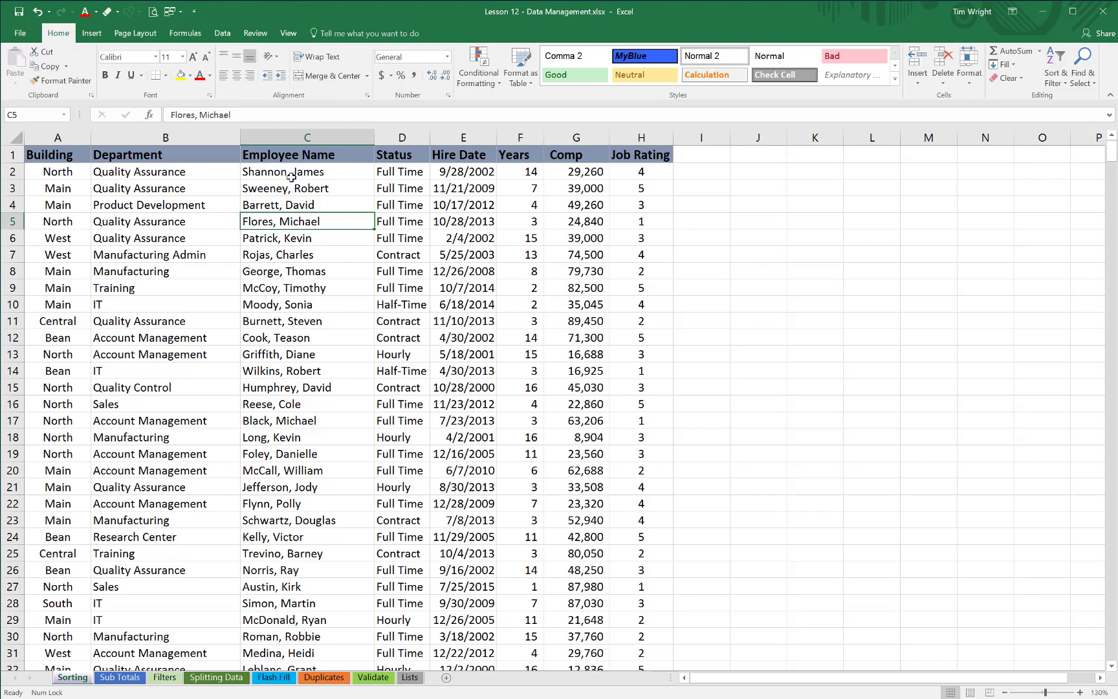
{"action": "left_click", "coordinate": [289, 288]}
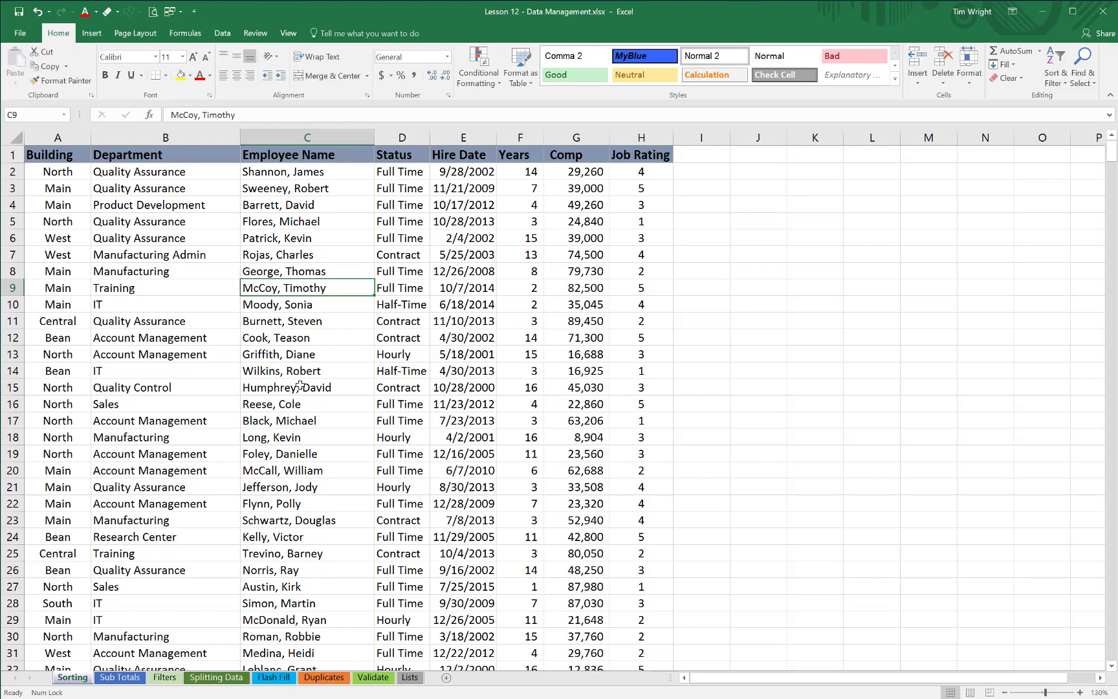
{"action": "left_click", "coordinate": [269, 137]}
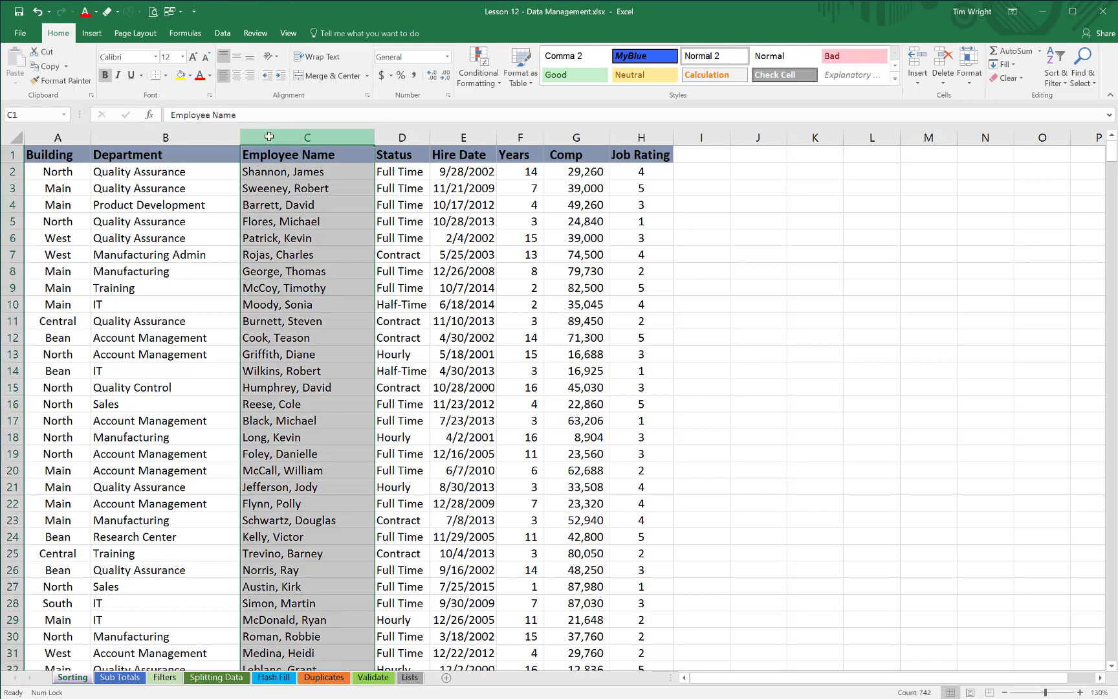
{"action": "left_click", "coordinate": [290, 207]}
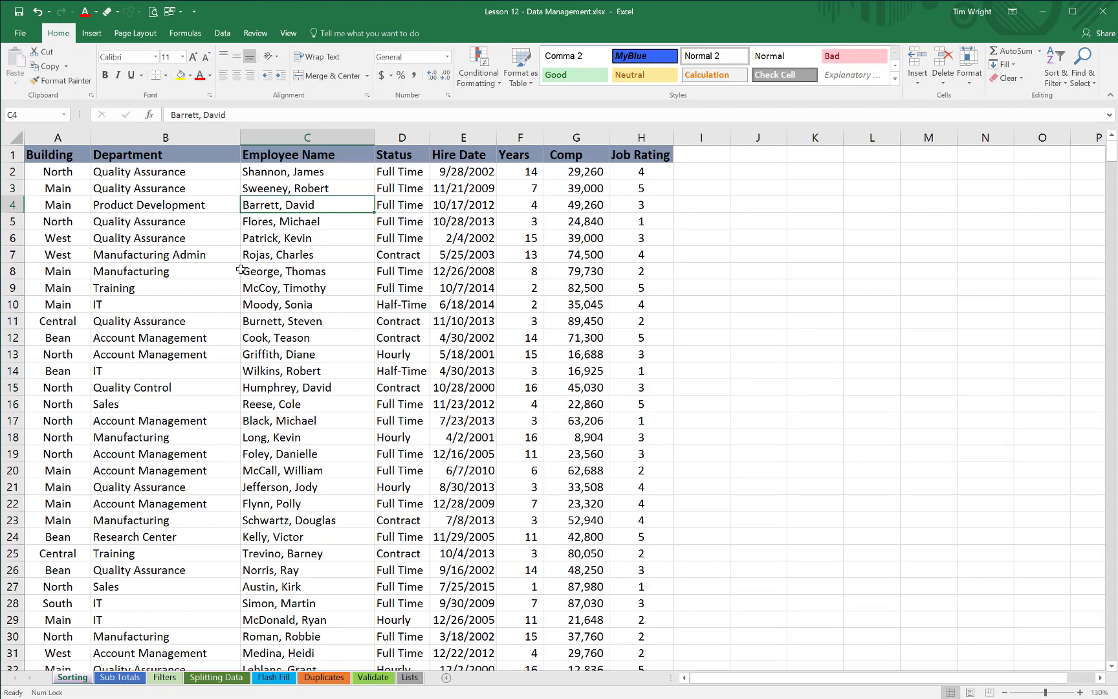
{"action": "left_click", "coordinate": [16, 138]}
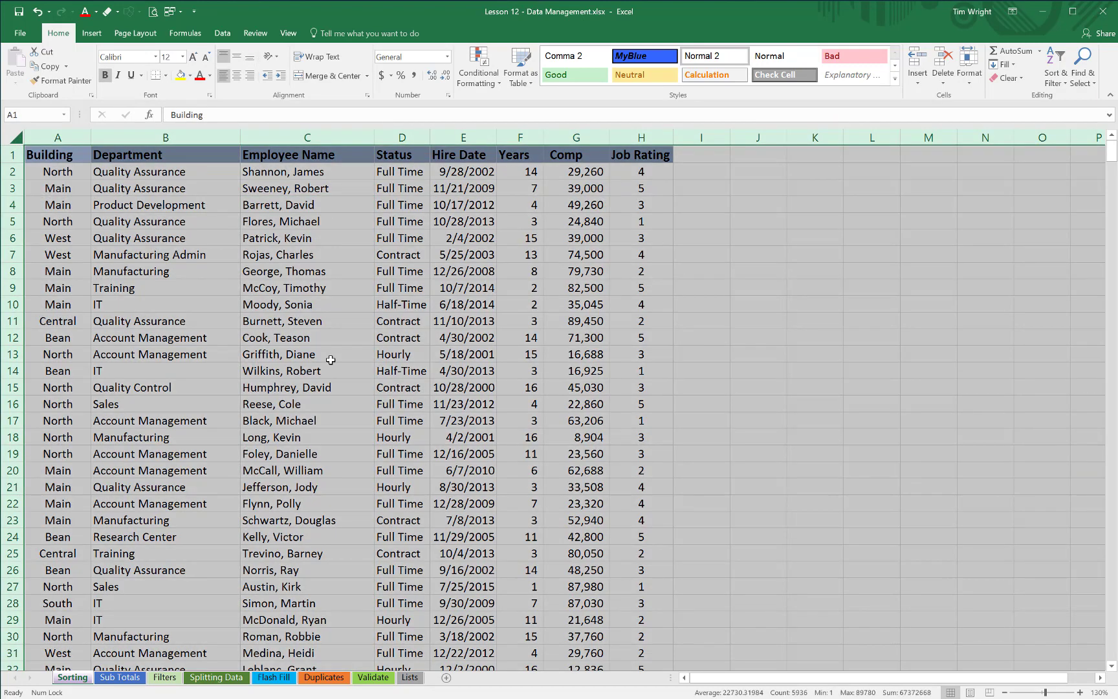
Sort the employee table by Employee Name from A to Z
{"action": "left_click", "coordinate": [290, 272]}
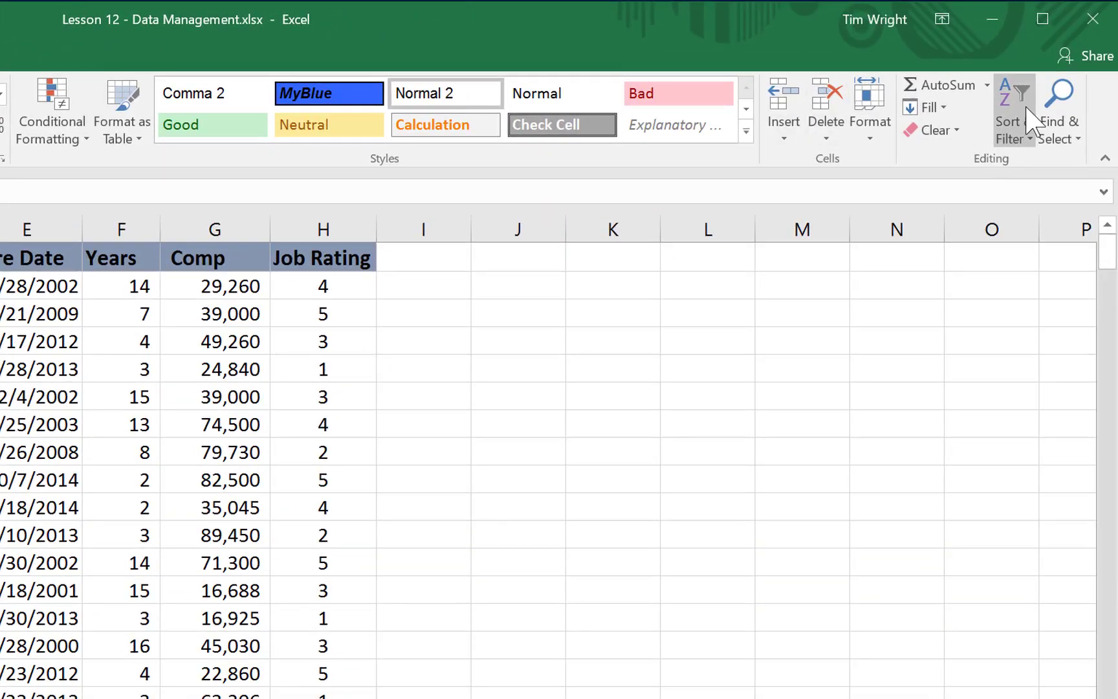
{"action": "left_click", "coordinate": [1010, 129]}
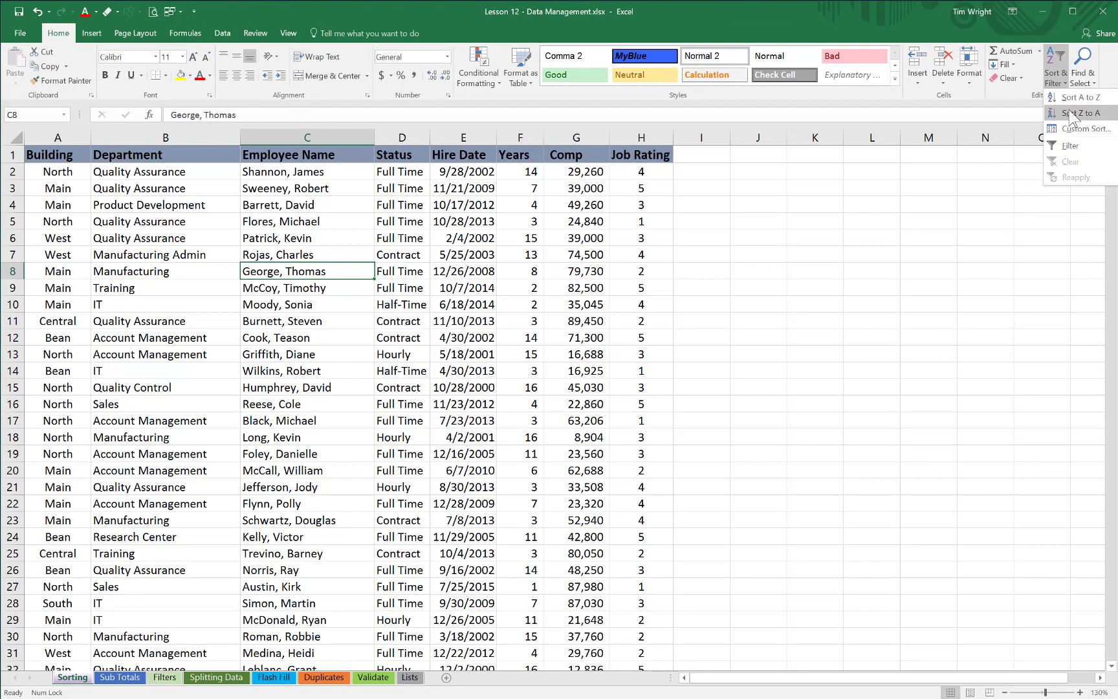
{"action": "left_click", "coordinate": [1074, 98]}
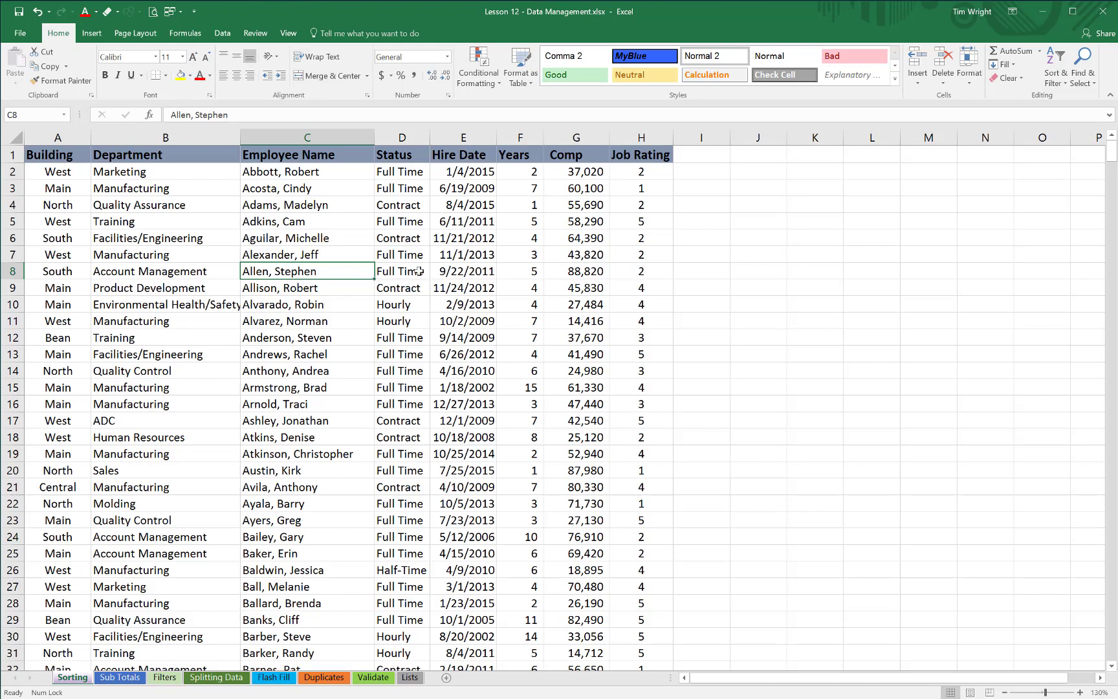
Sort the employee table by Years from largest to smallest
{"action": "left_click", "coordinate": [530, 256]}
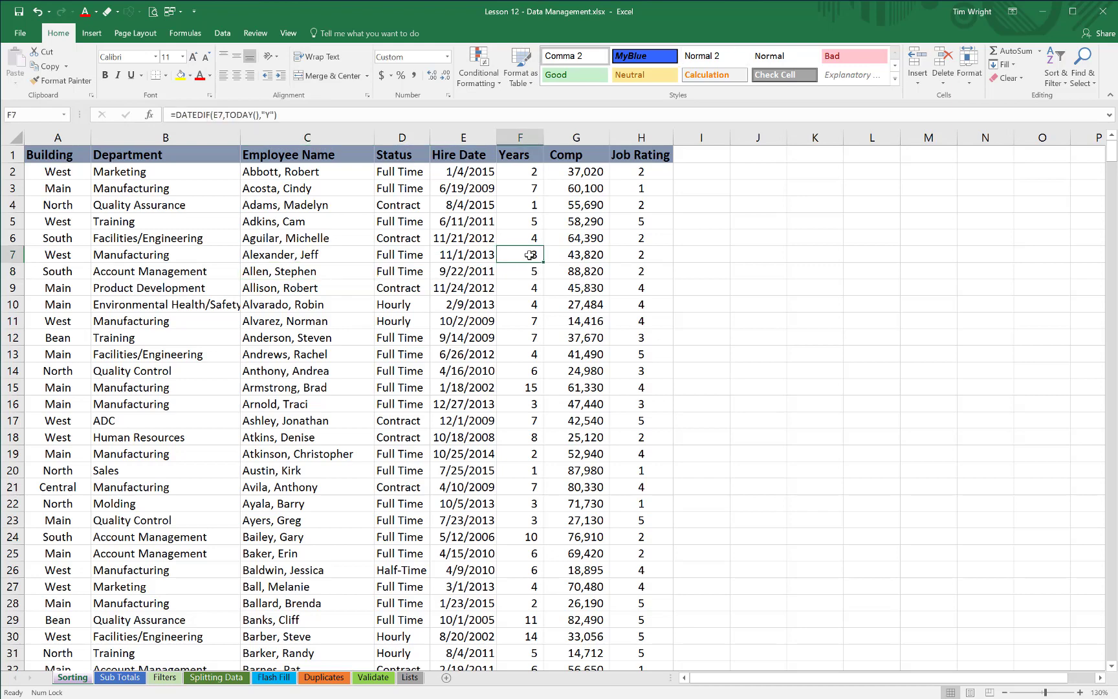
{"action": "right_click", "coordinate": [529, 255]}
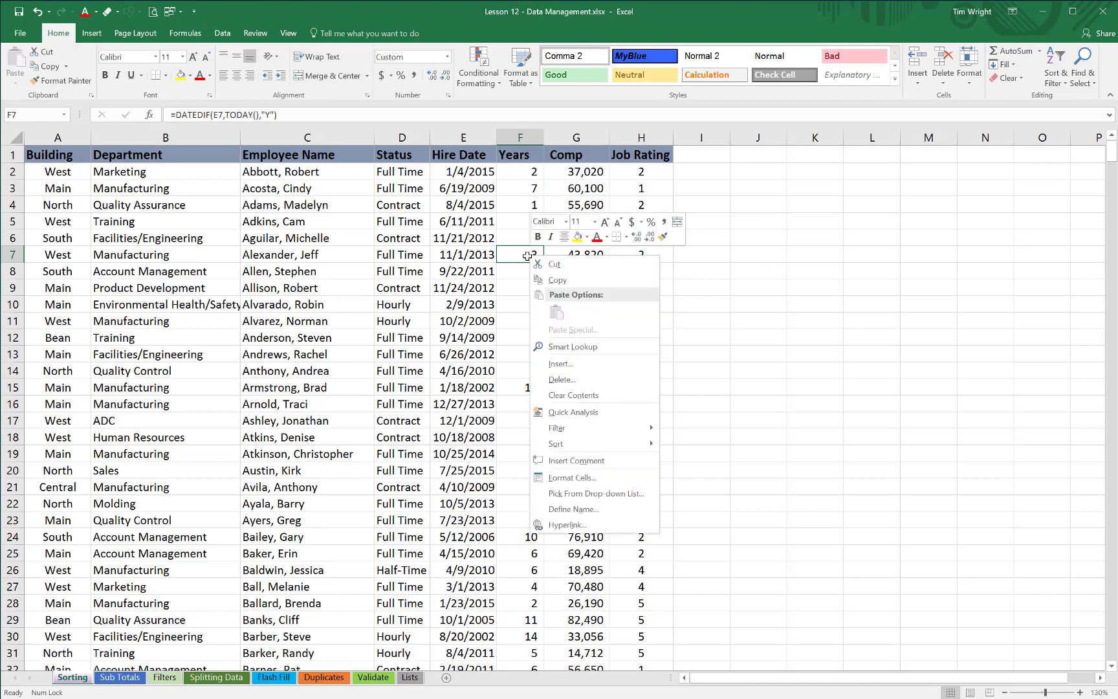
{"action": "mouse_move", "coordinate": [568, 443]}
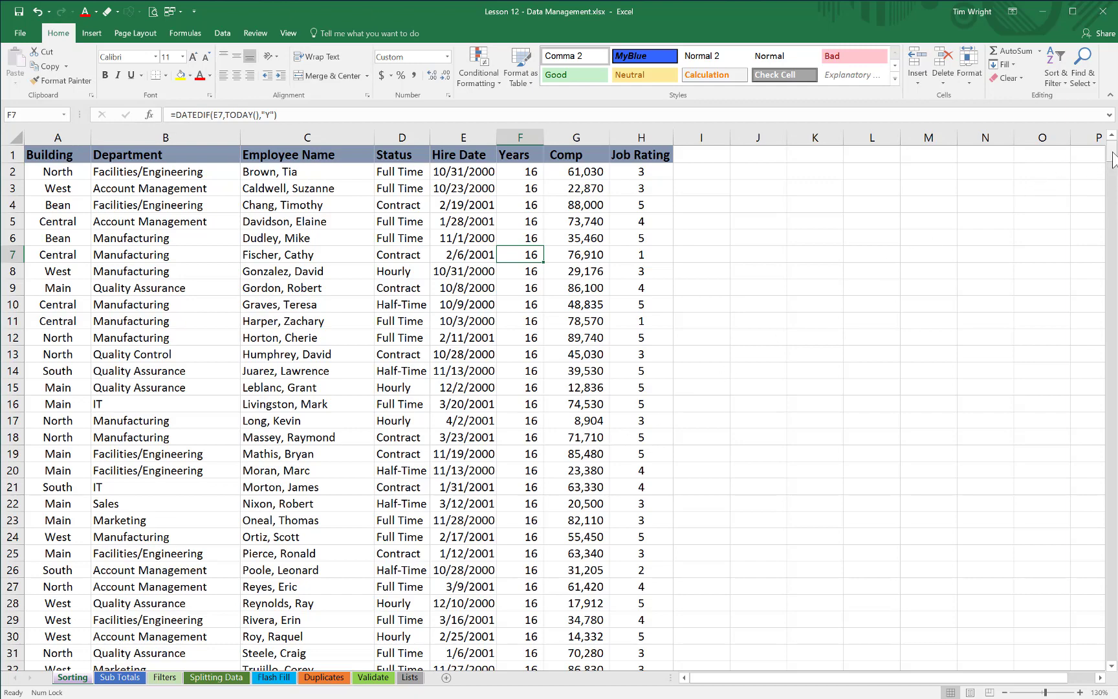
Jump to the last record in the Comp column and return to cell A1 to review the sorted data
{"action": "left_click_drag", "start_coordinate": [1113, 161], "coordinate": [841, 239]}
{"action": "left_click", "coordinate": [567, 253]}
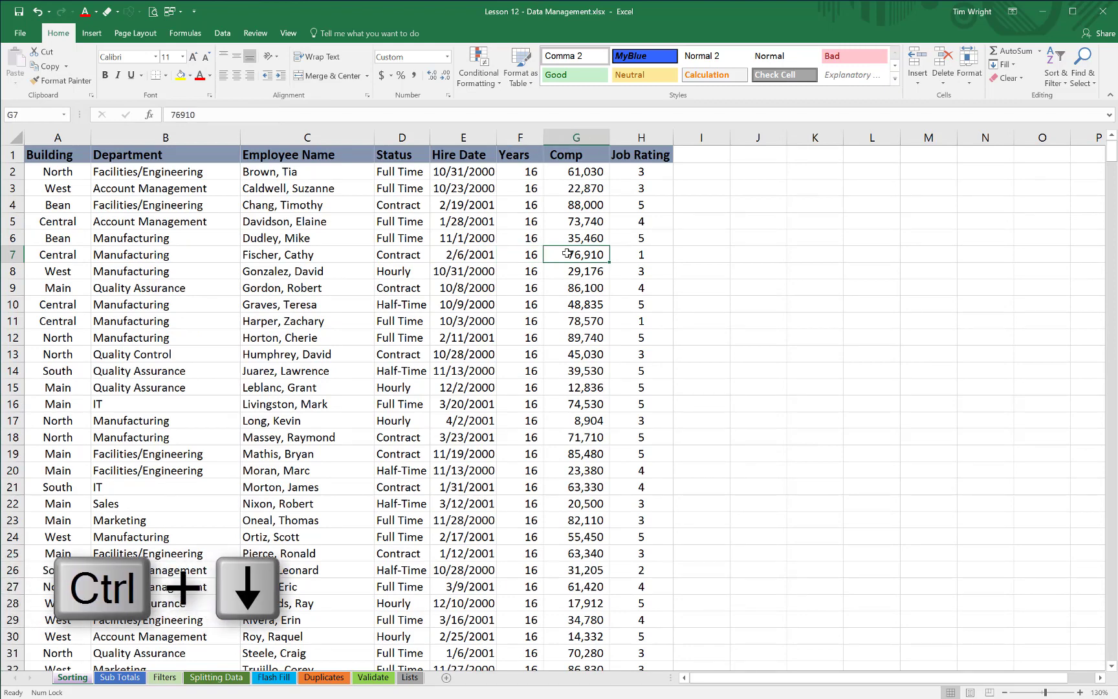
{"action": "key", "text": "ctrl+Down"}
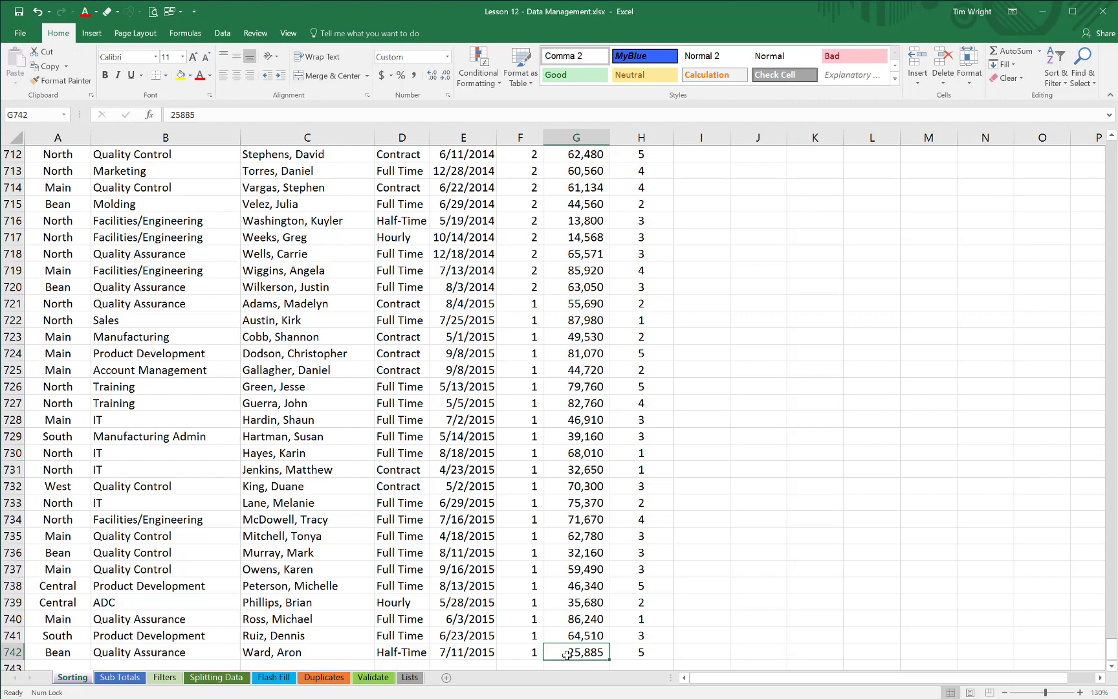
{"action": "key", "text": "ctrl+Home"}
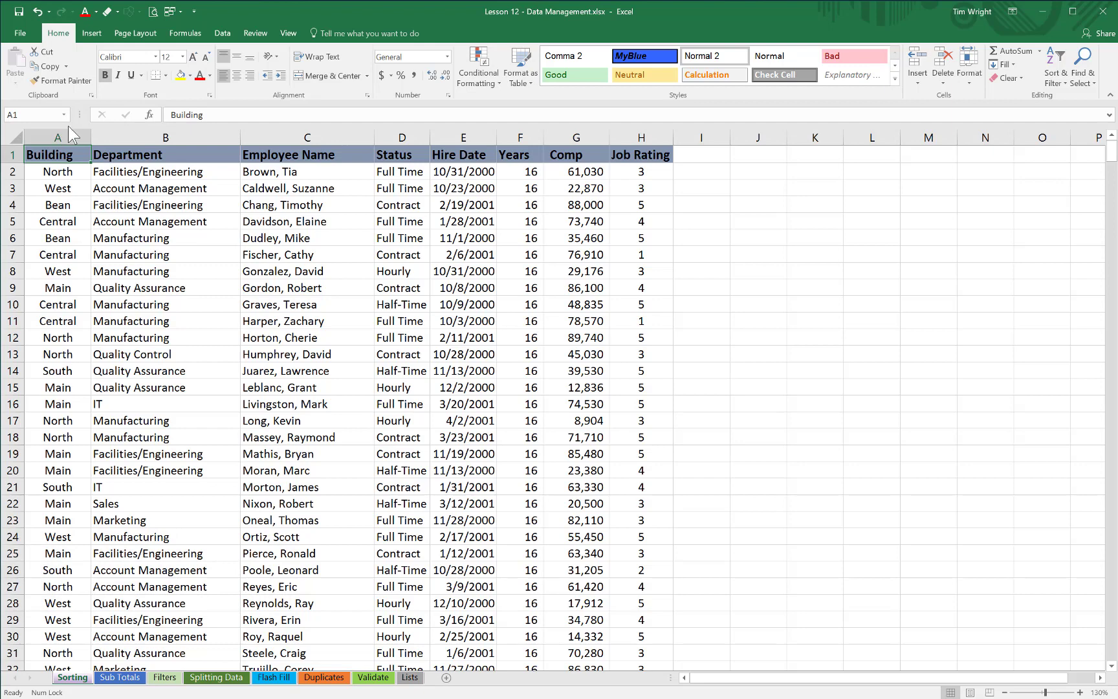
Sort the employee table by Department from A to Z
{"action": "left_click", "coordinate": [67, 171]}
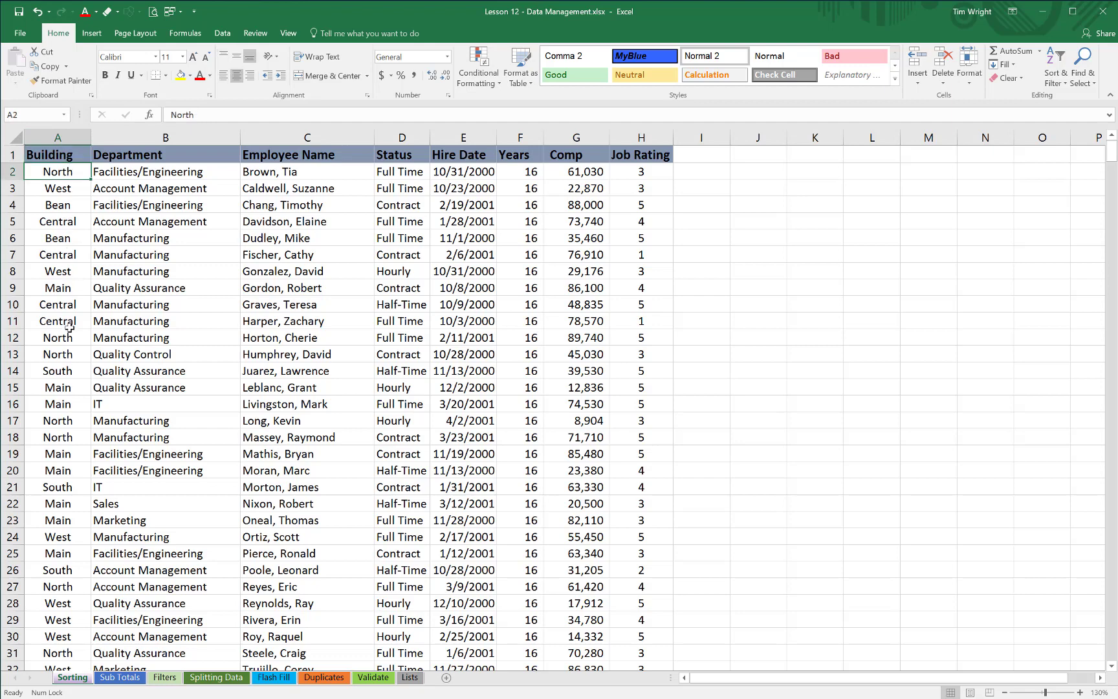
{"action": "left_click", "coordinate": [134, 173]}
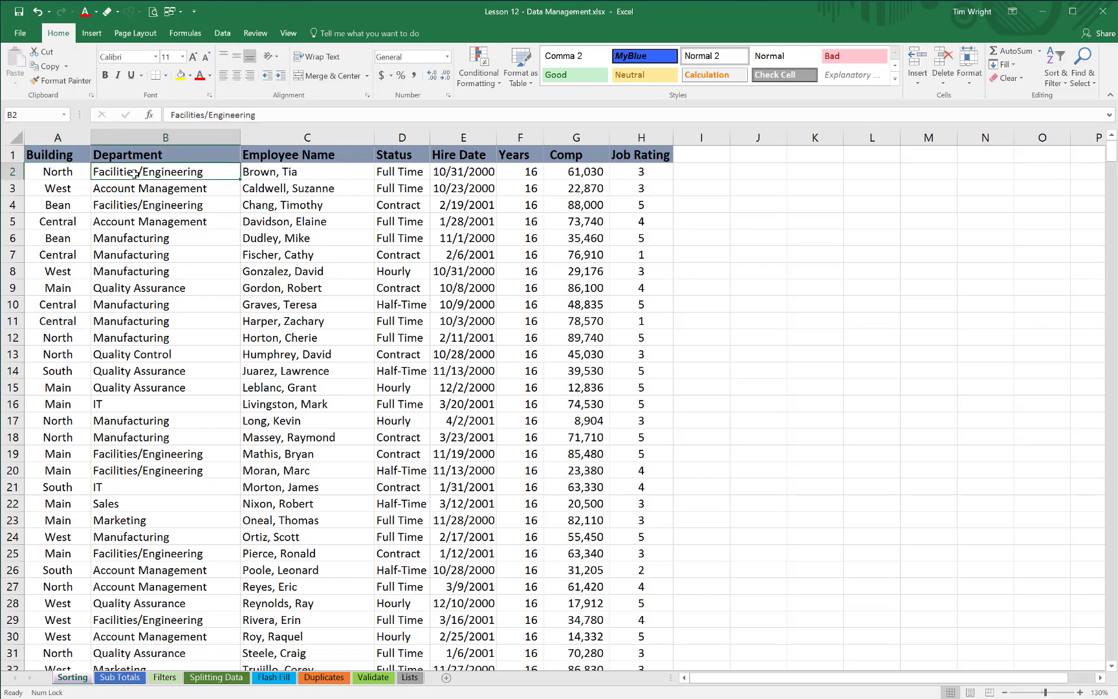
{"action": "left_click", "coordinate": [223, 34]}
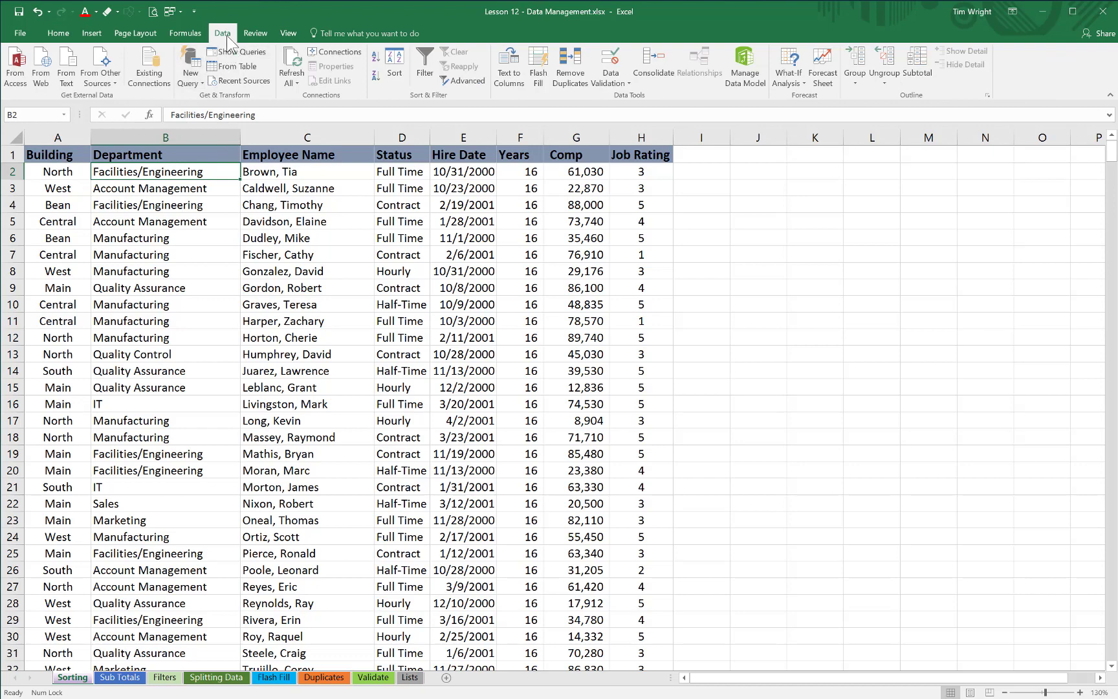
{"action": "left_click", "coordinate": [378, 60]}
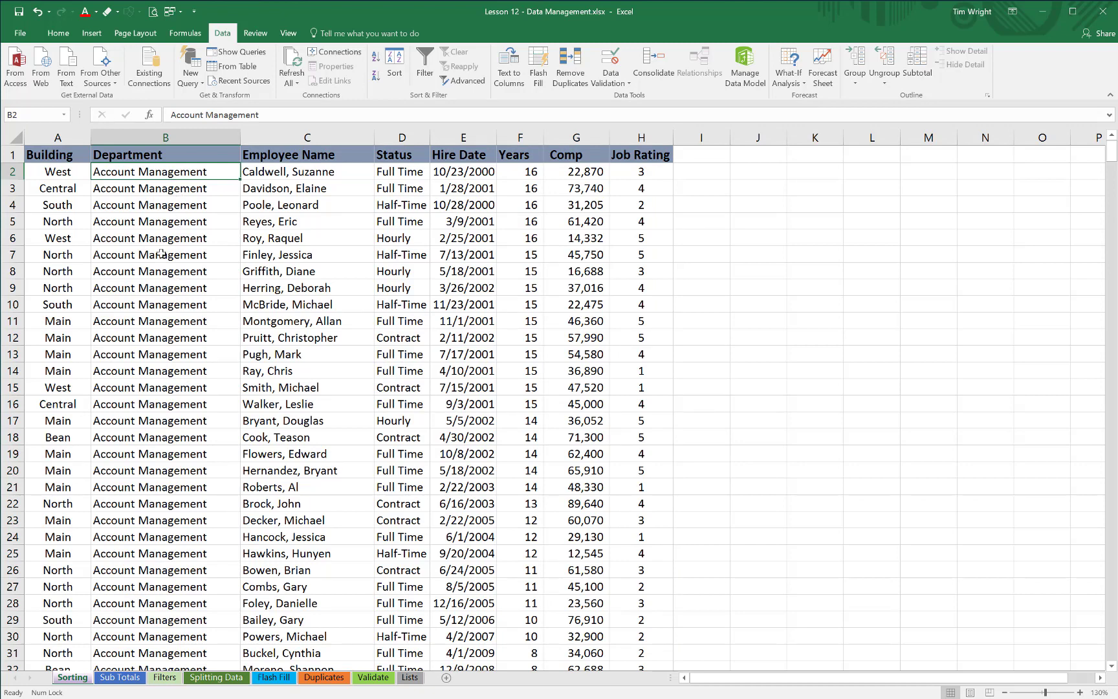
Run a Custom Sort on the table by Department, sorting on Values in A to Z order with headers recognized
{"action": "left_click", "coordinate": [59, 37]}
{"action": "right_click", "coordinate": [292, 270]}
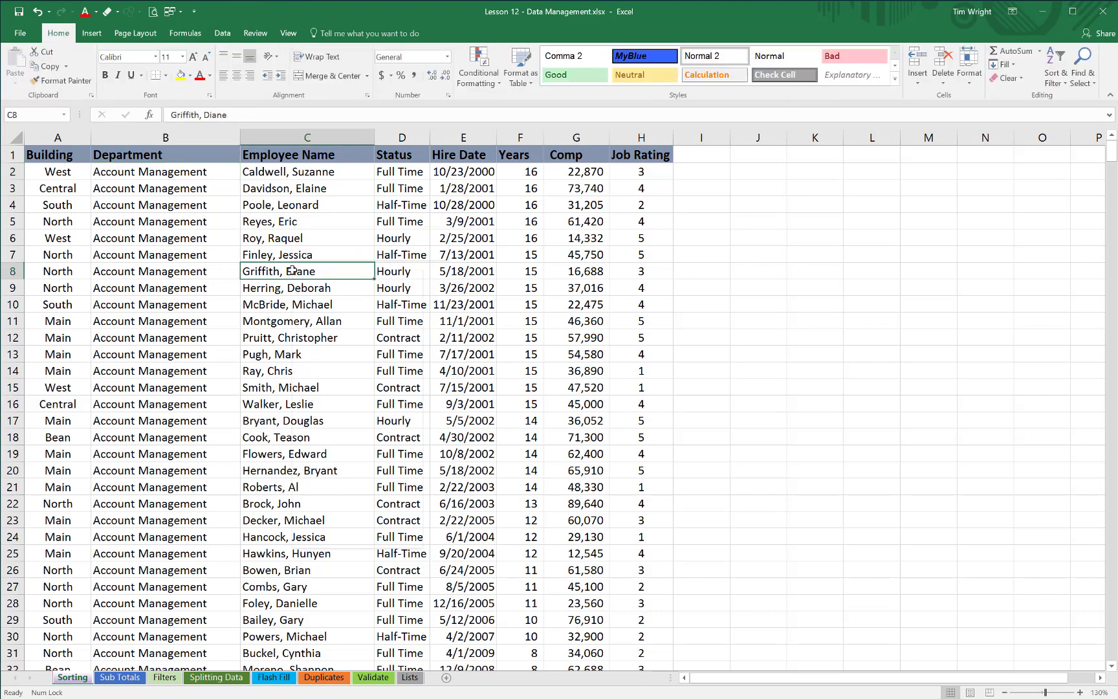
{"action": "left_click", "coordinate": [224, 33]}
{"action": "left_click", "coordinate": [226, 34]}
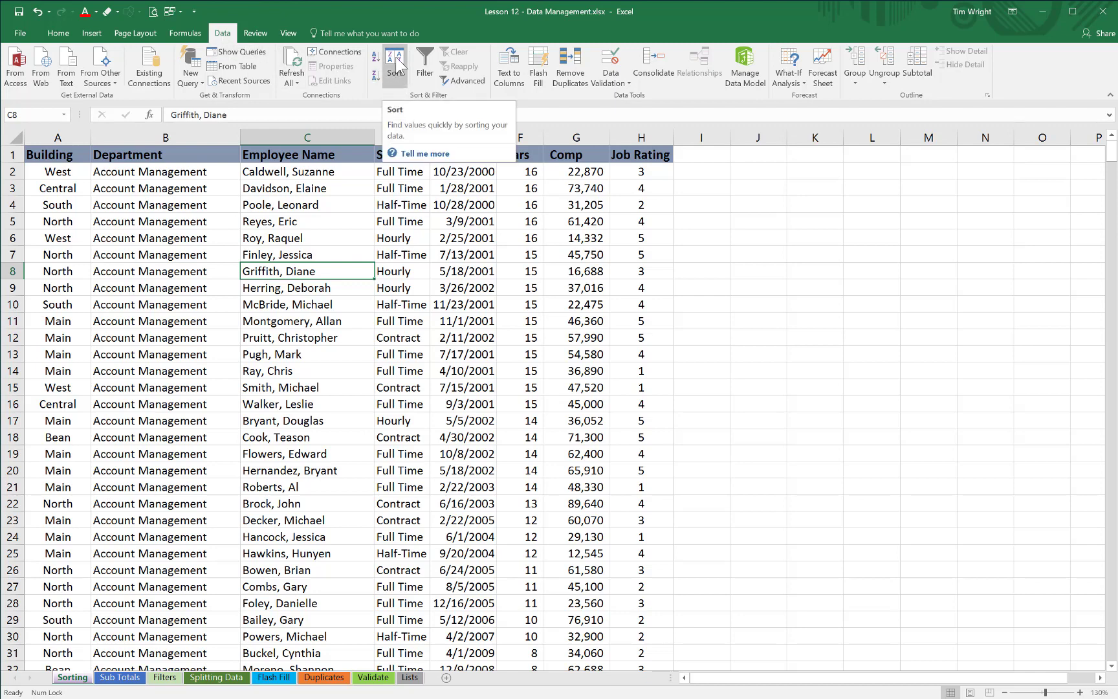
{"action": "left_click", "coordinate": [59, 33]}
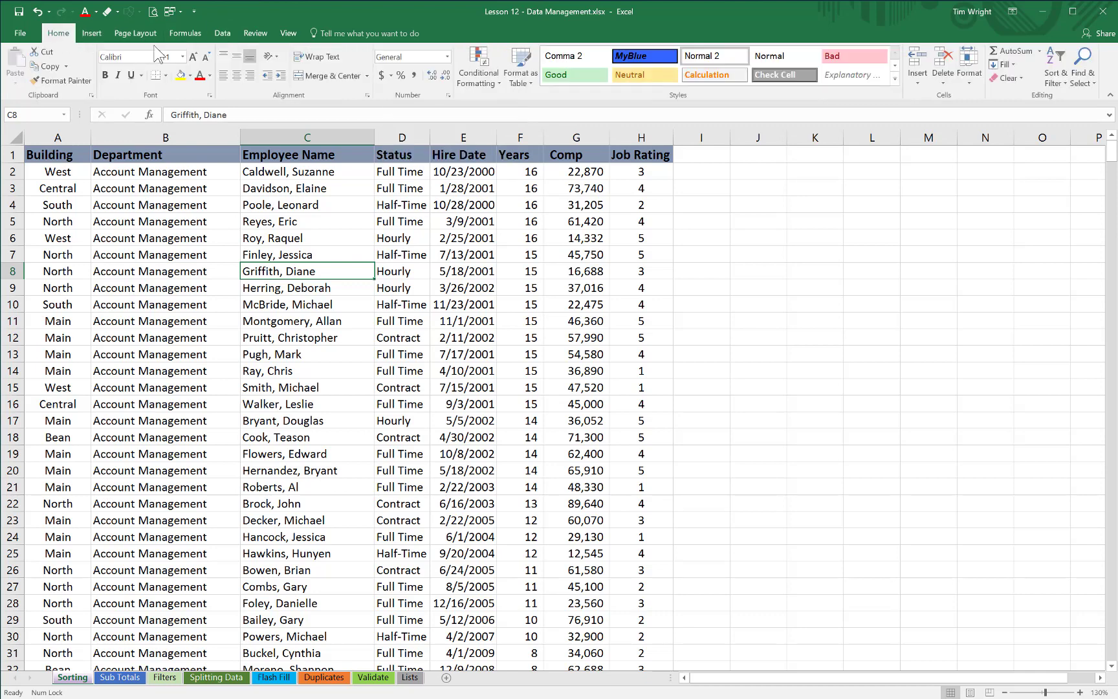
{"action": "left_click", "coordinate": [1057, 84]}
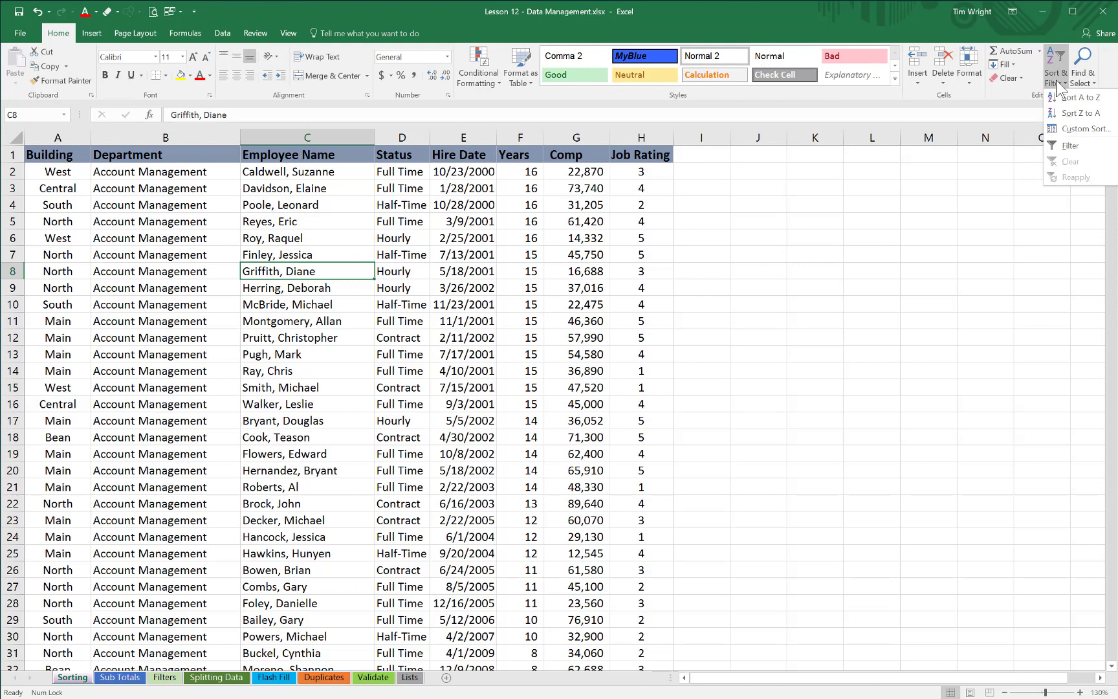
{"action": "left_click", "coordinate": [1079, 132]}
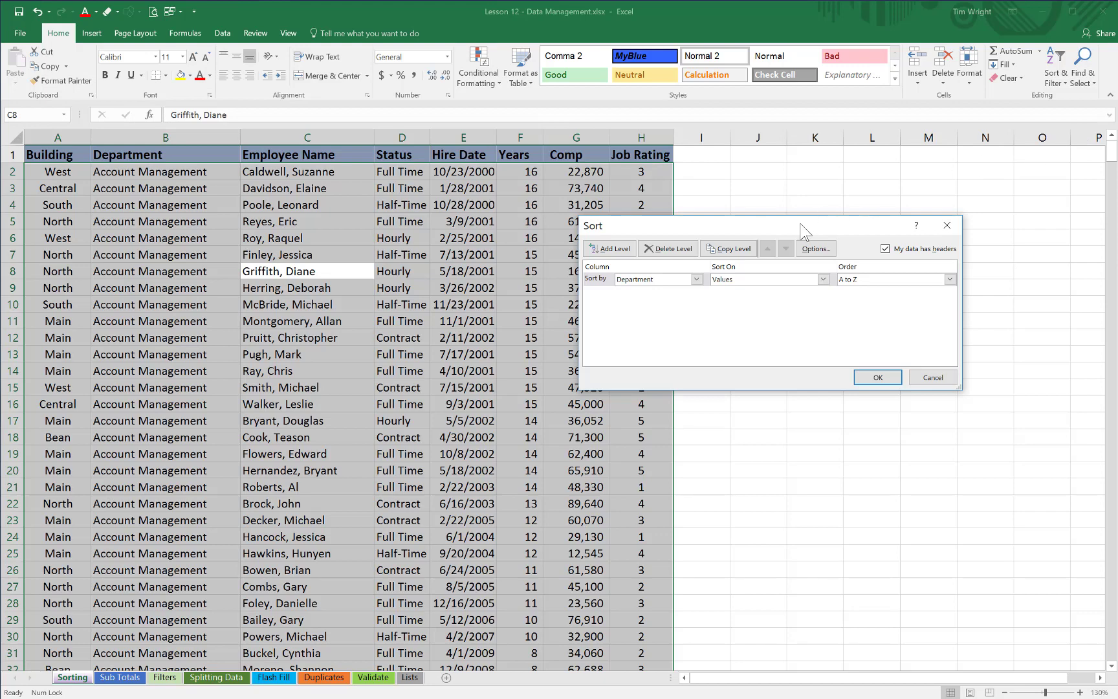
{"action": "left_click_drag", "start_coordinate": [800, 223], "coordinate": [907, 222]}
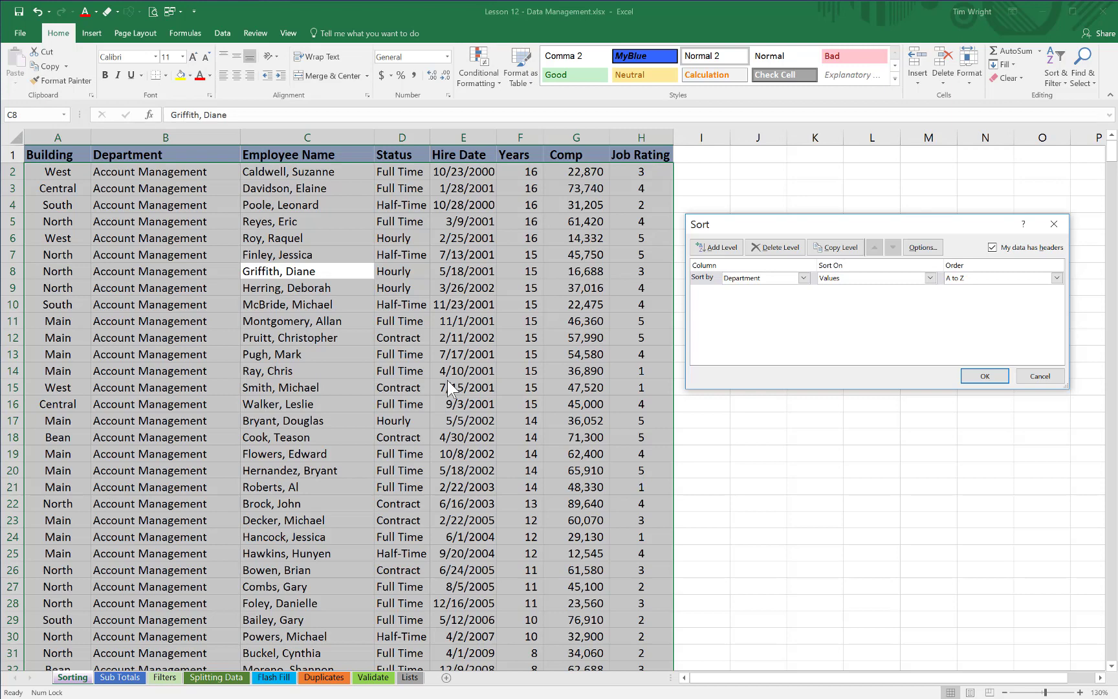
{"action": "left_click", "coordinate": [988, 380]}
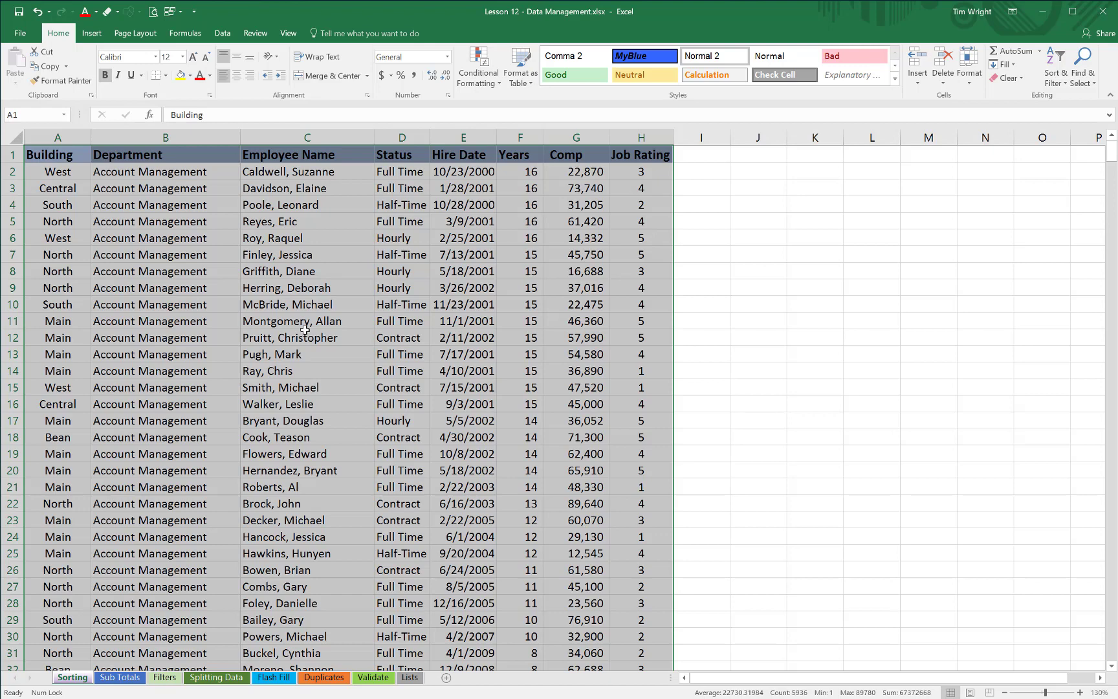
Start a custom sort of the employee table with Building as the first sort level, sorted on Values from A to Z
{"action": "left_click", "coordinate": [224, 35]}
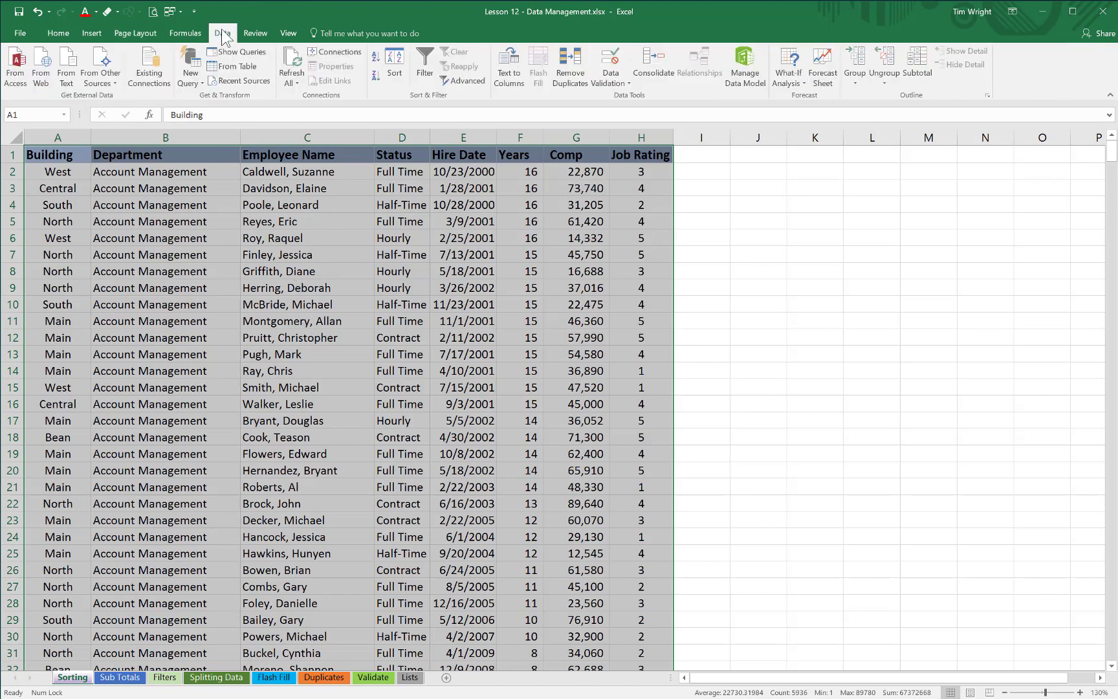
{"action": "left_click", "coordinate": [403, 62]}
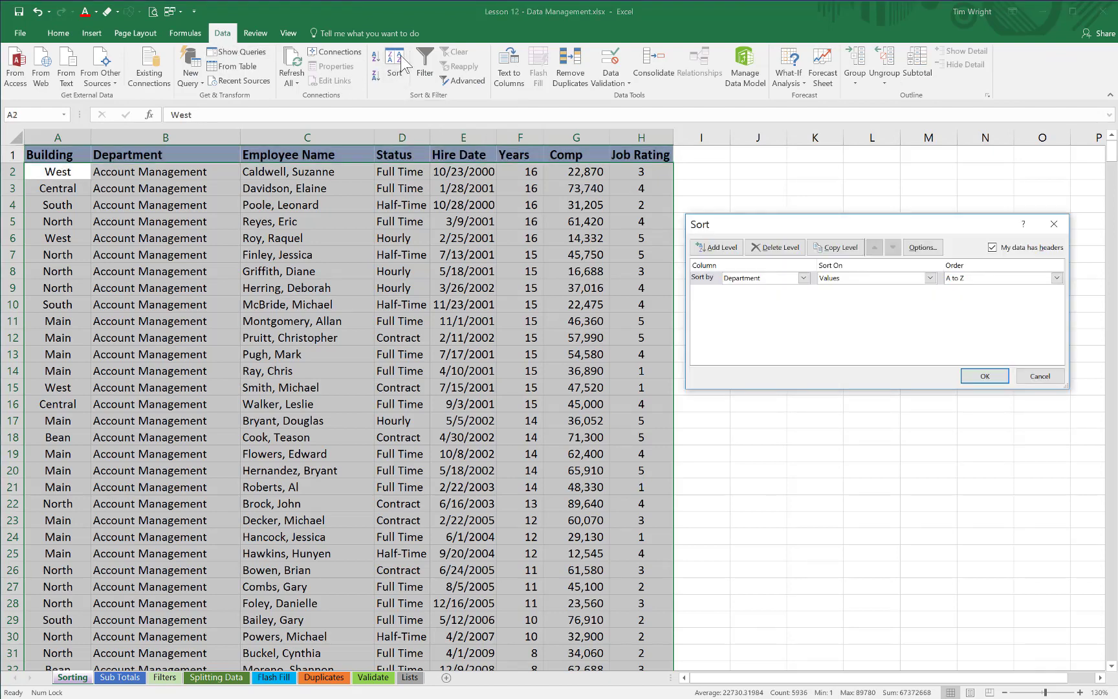
{"action": "left_click_drag", "start_coordinate": [794, 228], "coordinate": [794, 204]}
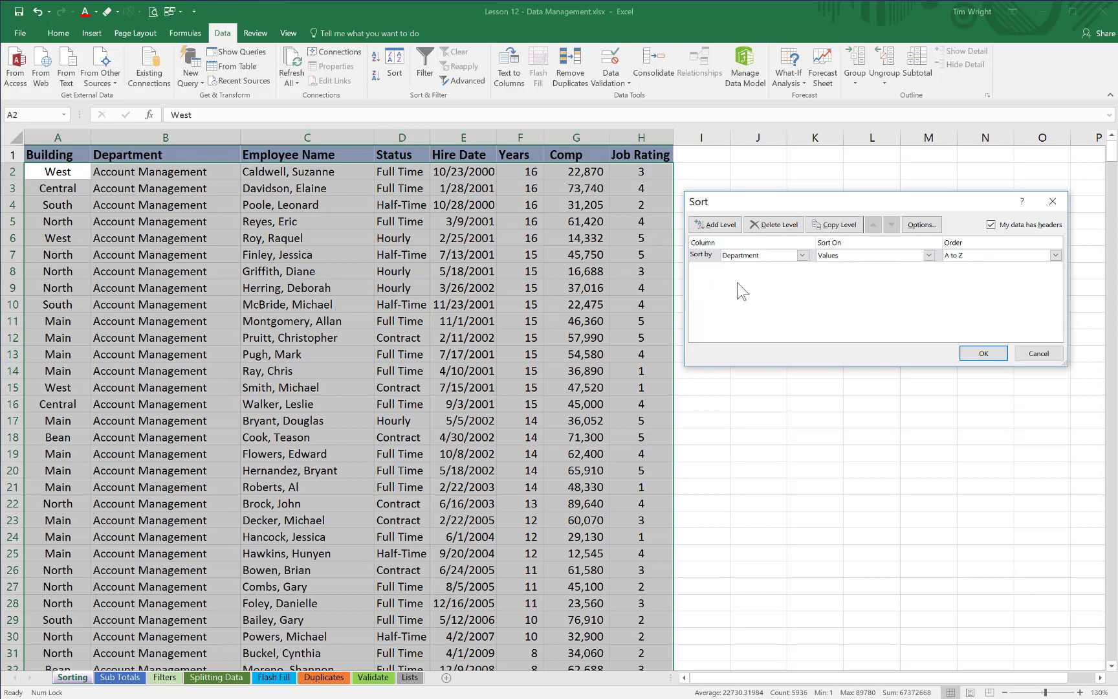
{"action": "left_click", "coordinate": [802, 255]}
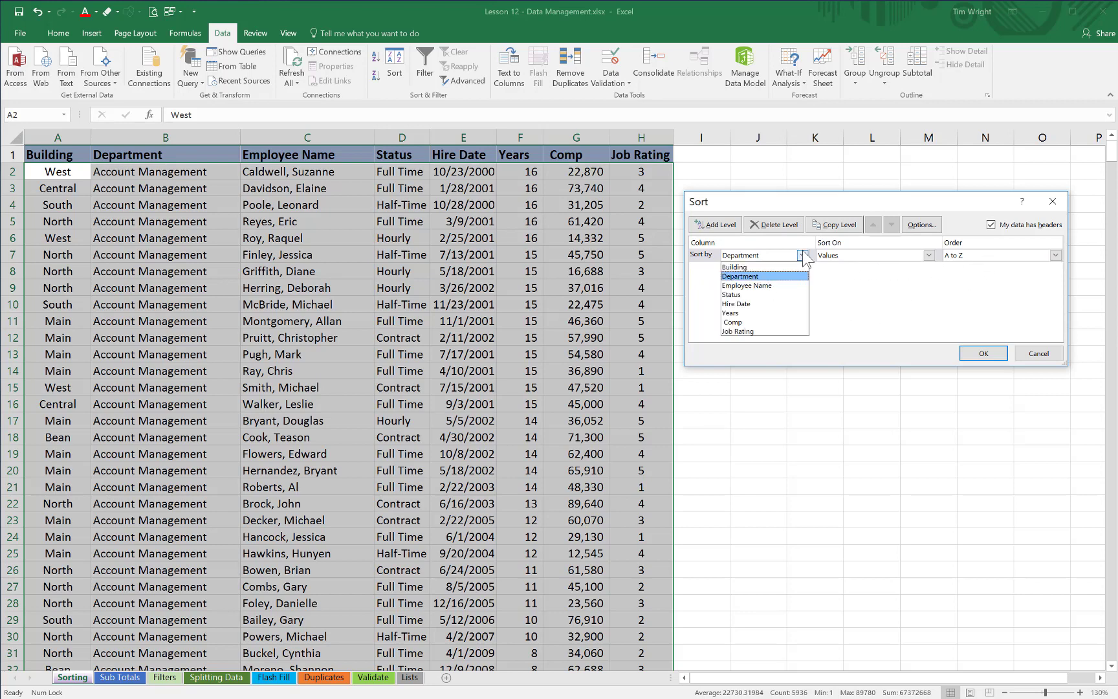
{"action": "left_click", "coordinate": [756, 269]}
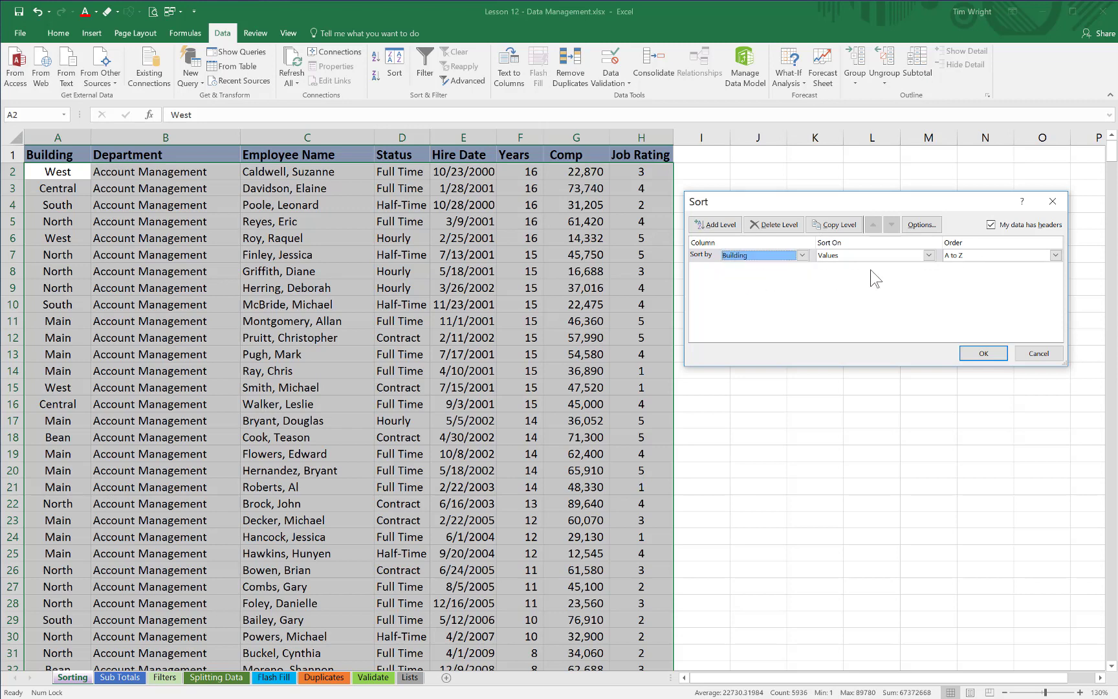
{"action": "left_click", "coordinate": [929, 255]}
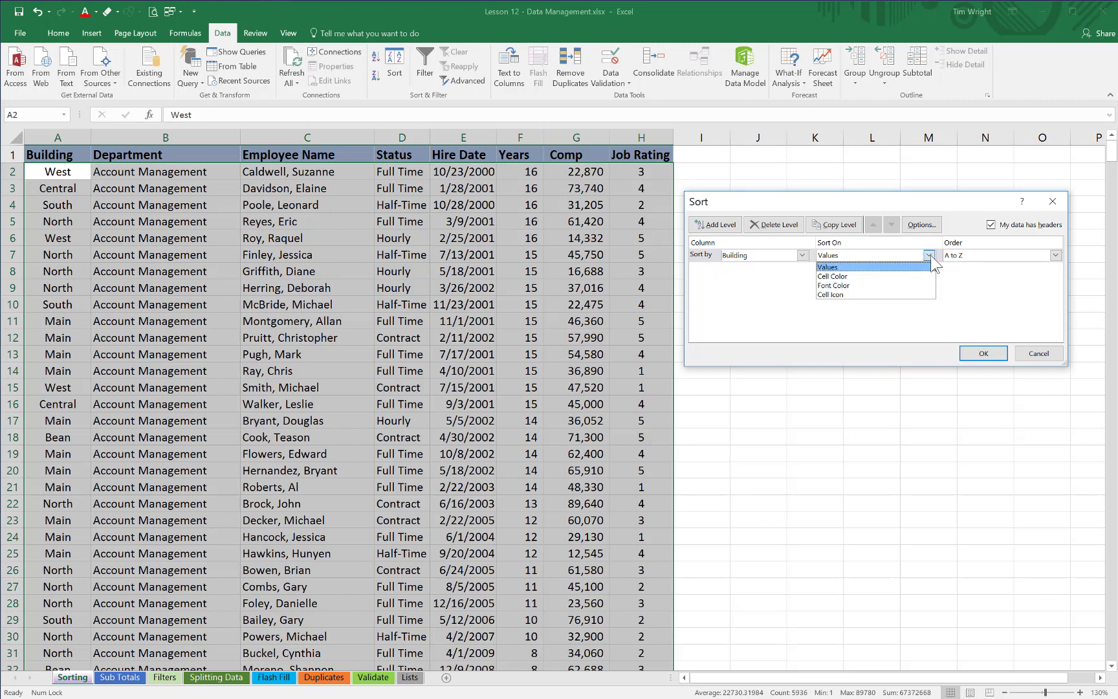
{"action": "left_click", "coordinate": [844, 267]}
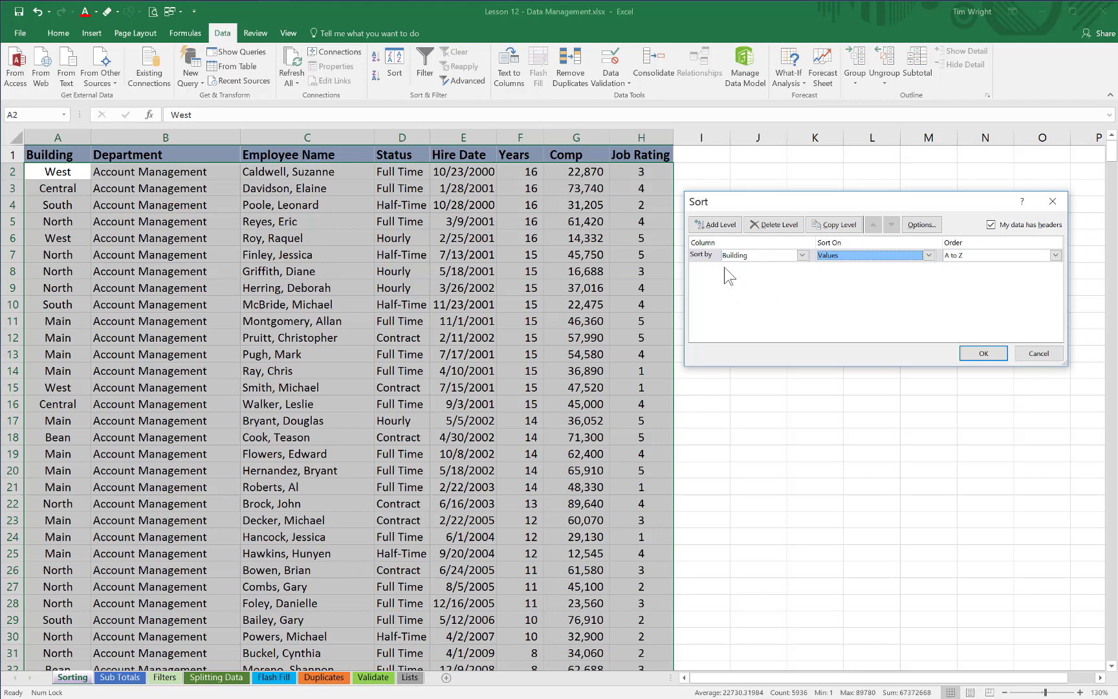
Add a second sort level by Department, on Values from A to Z
{"action": "left_click", "coordinate": [721, 228]}
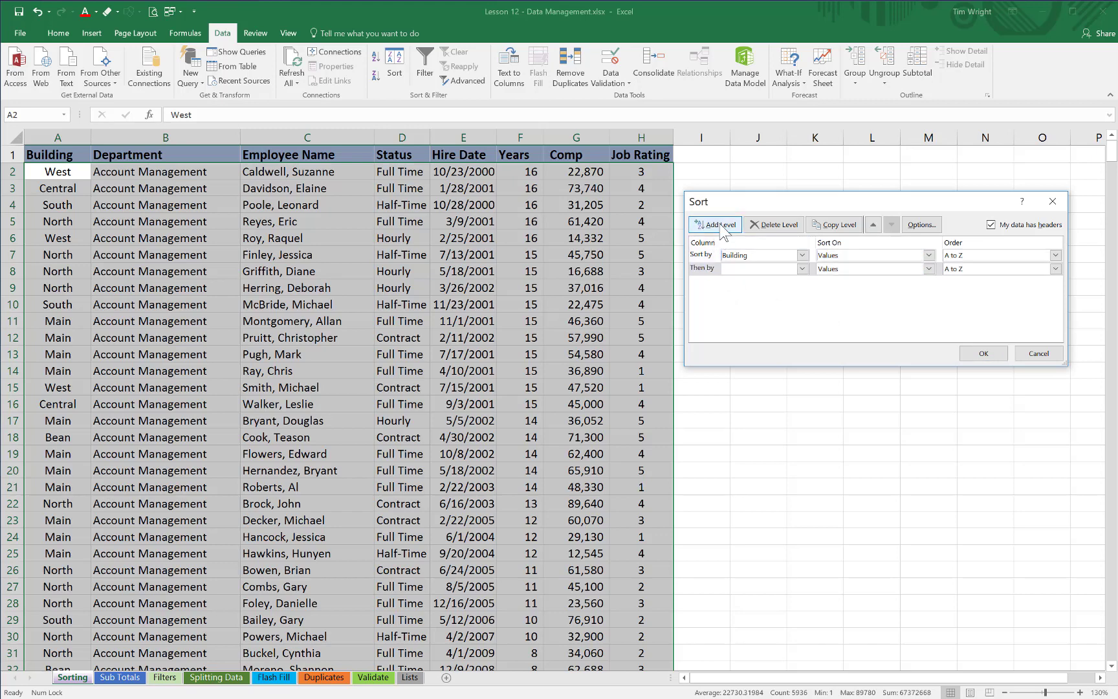
{"action": "left_click", "coordinate": [802, 269]}
{"action": "left_click", "coordinate": [762, 290]}
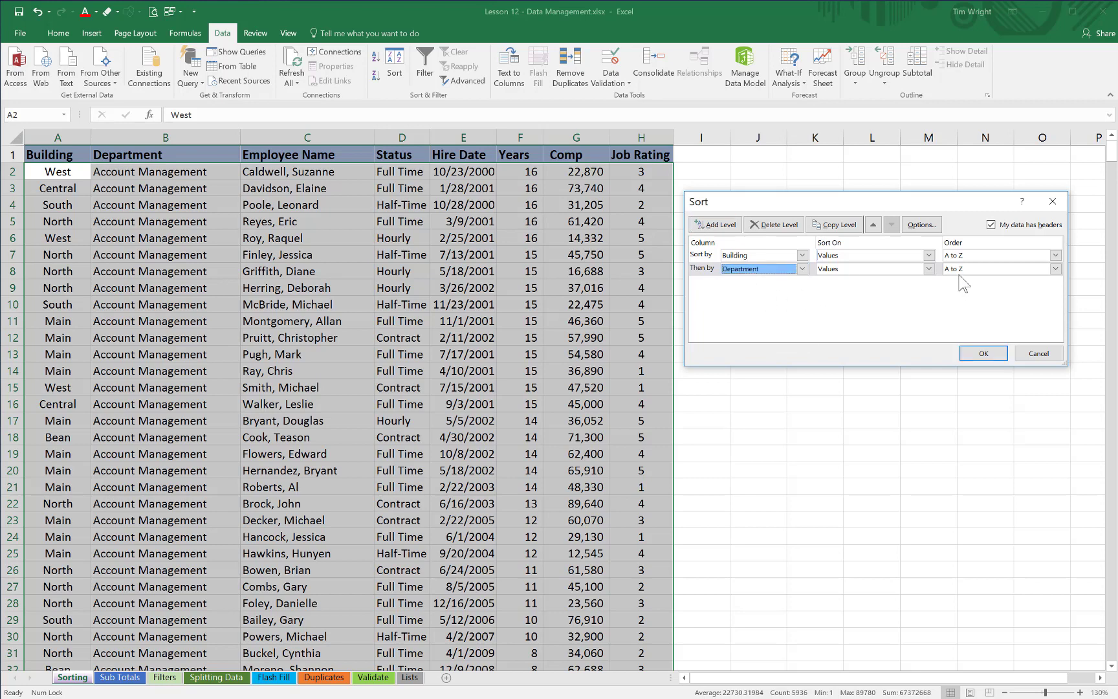
Add a third sort level by Employee Name in Z to A order and apply the multi-level sort
{"action": "left_click", "coordinate": [717, 225]}
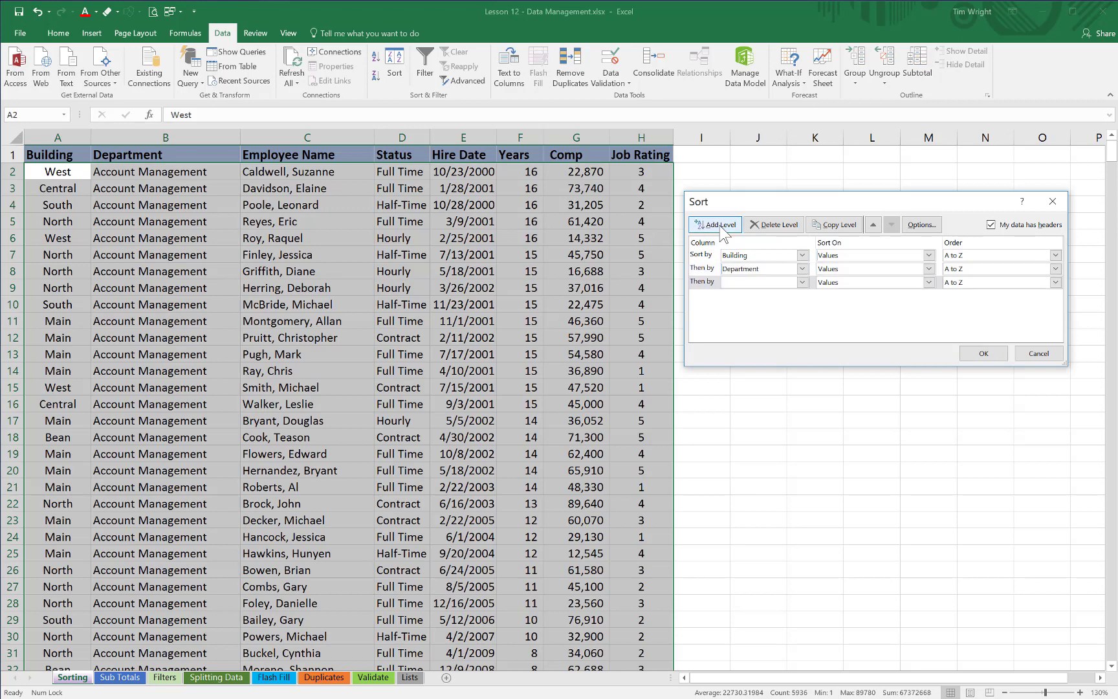
{"action": "left_click", "coordinate": [802, 283]}
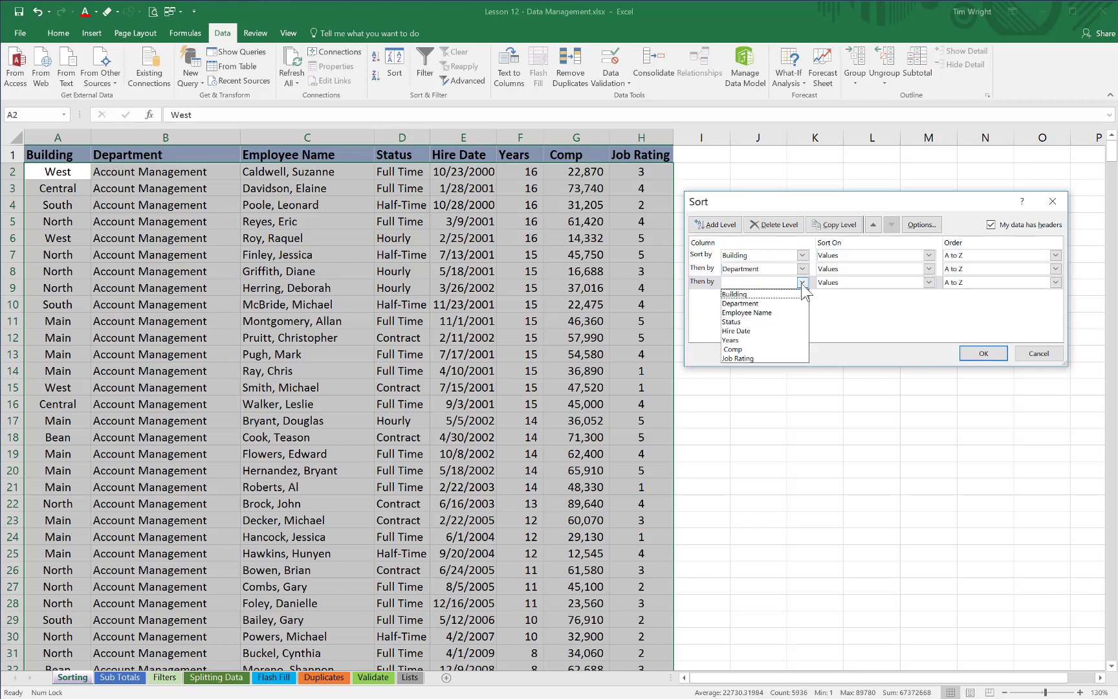
{"action": "left_click", "coordinate": [770, 313]}
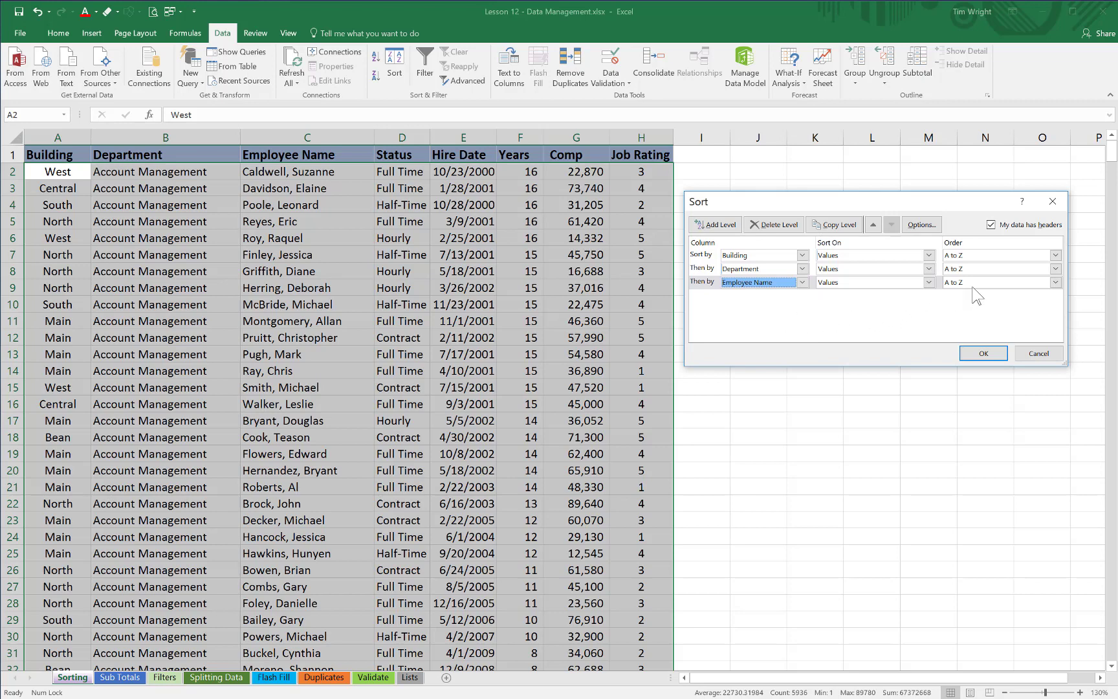
{"action": "left_click", "coordinate": [1056, 283]}
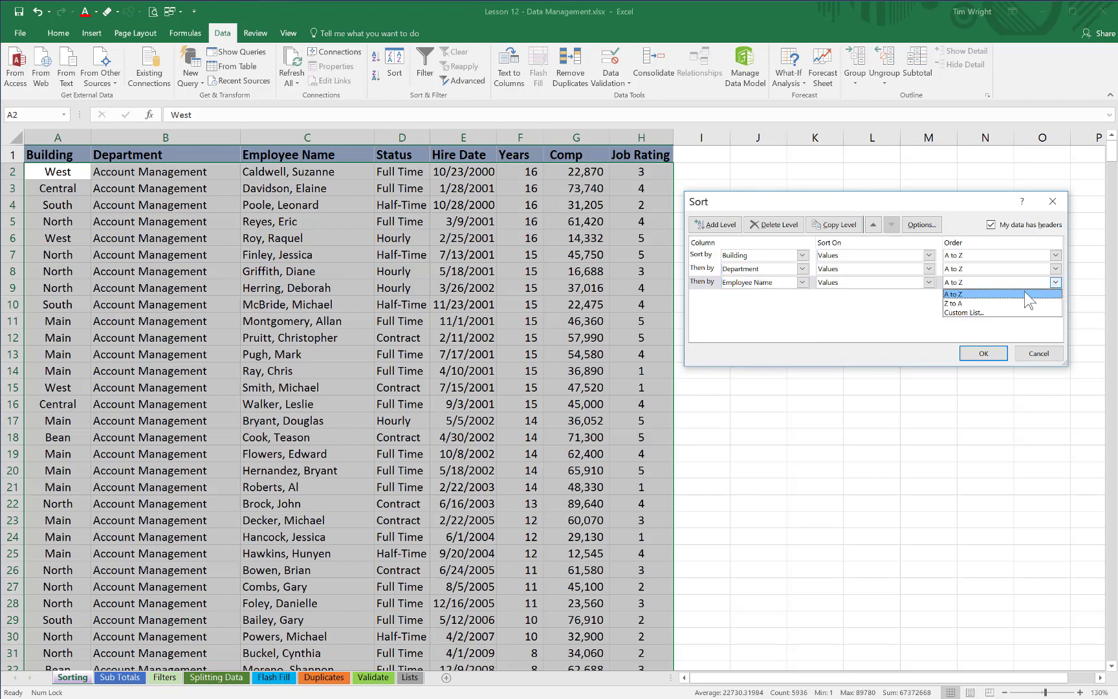
{"action": "left_click", "coordinate": [1004, 303]}
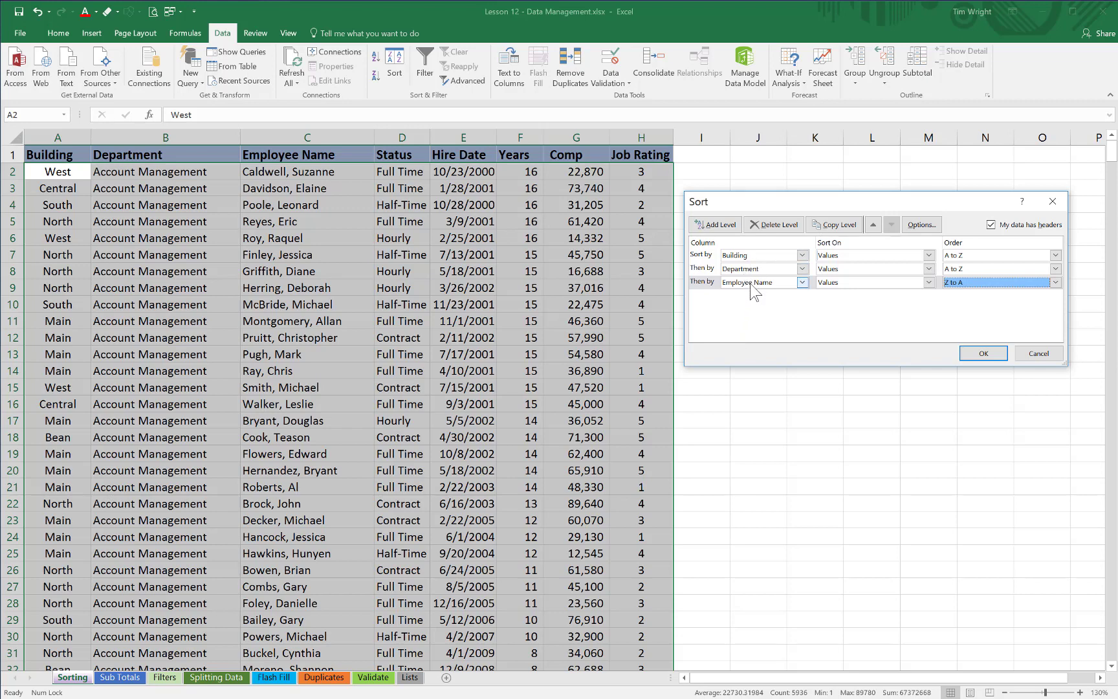
{"action": "left_click", "coordinate": [974, 355]}
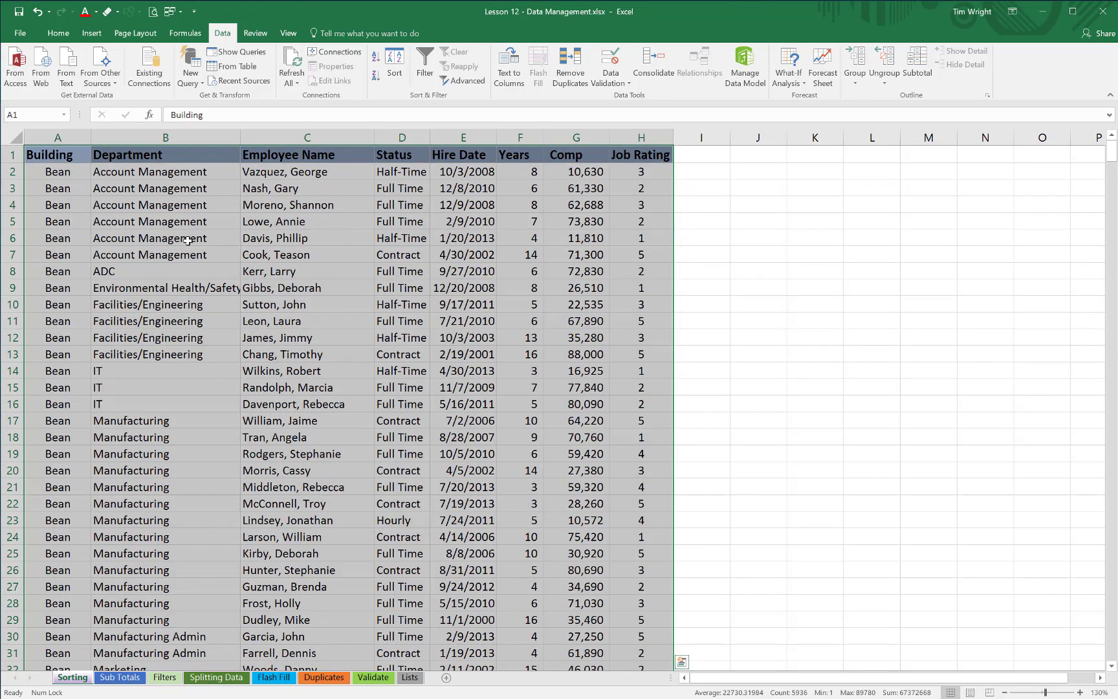
Review the sorted order in the Building, Department and Employee Name columns
{"action": "left_click", "coordinate": [69, 136]}
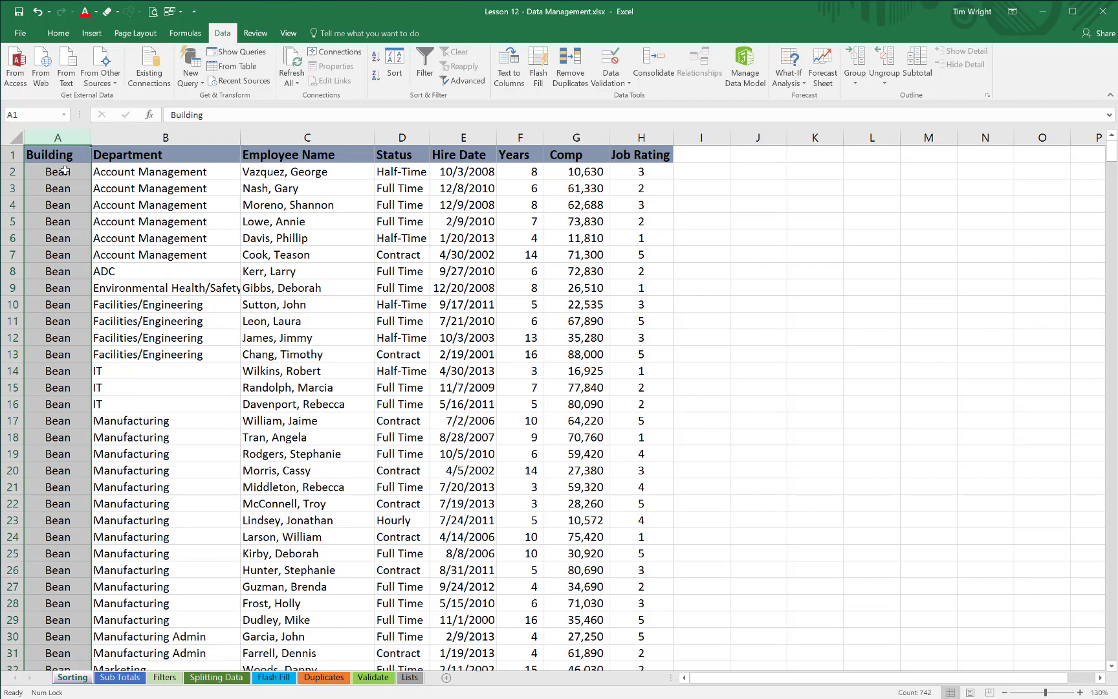
{"action": "left_click", "coordinate": [134, 173]}
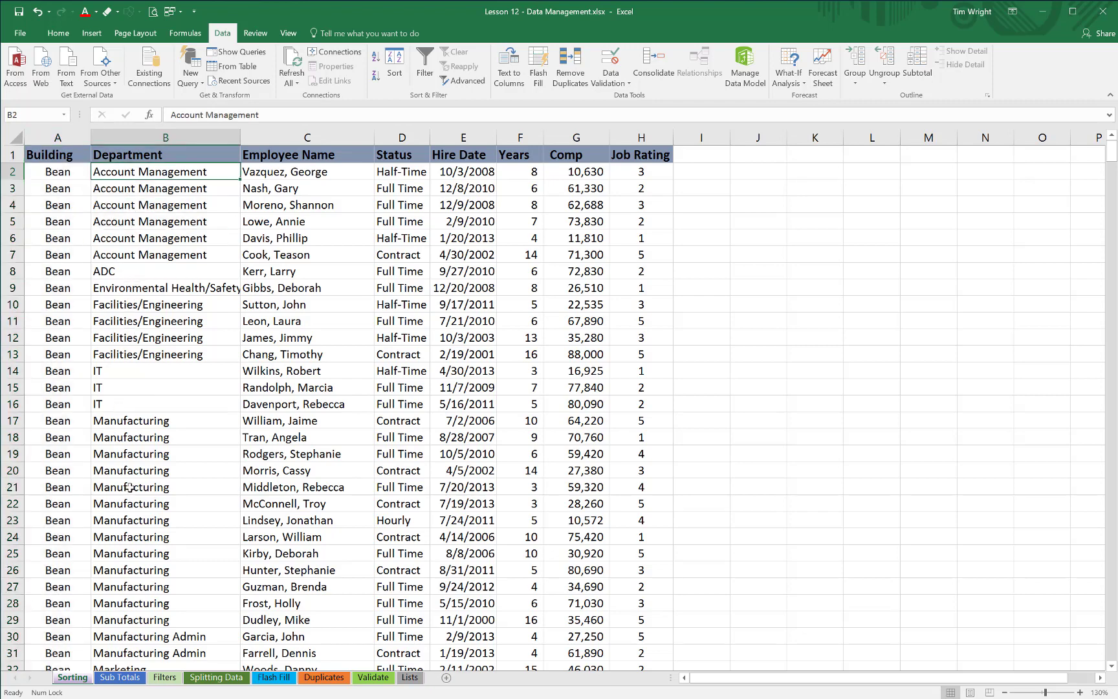
{"action": "left_click", "coordinate": [280, 154]}
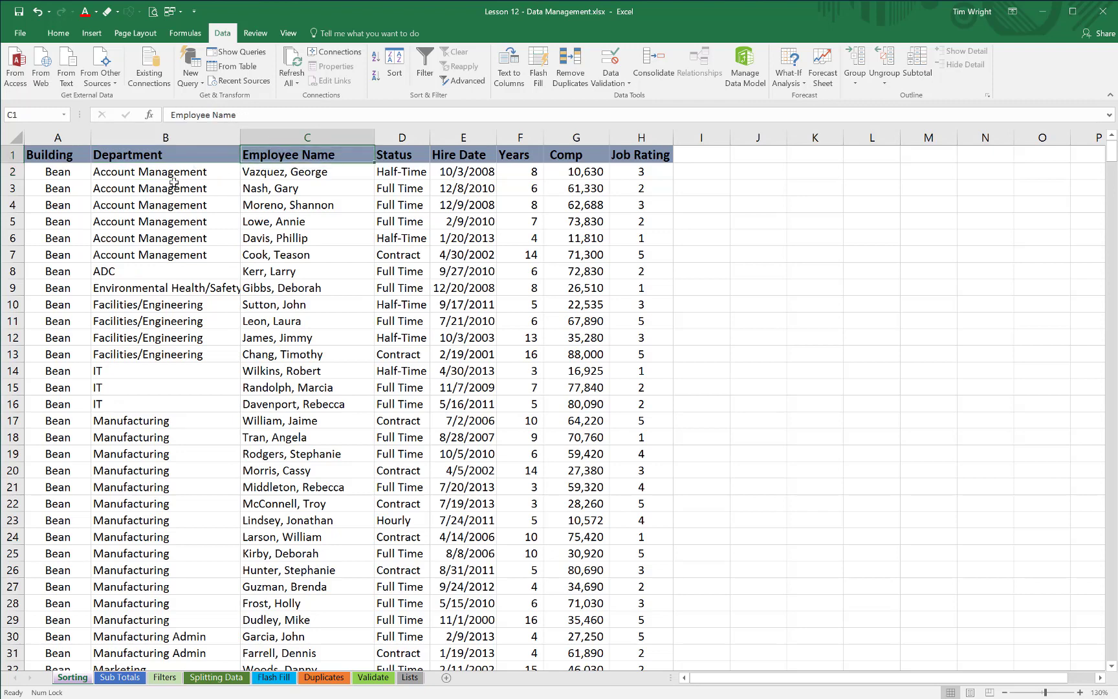
{"action": "left_click", "coordinate": [280, 173]}
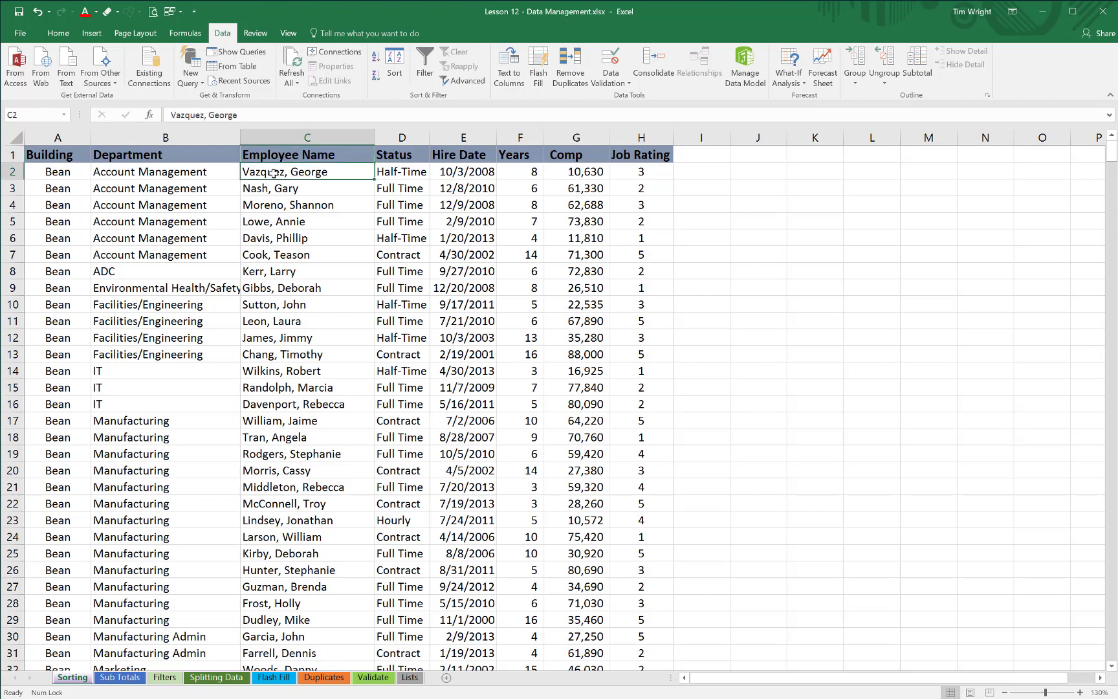